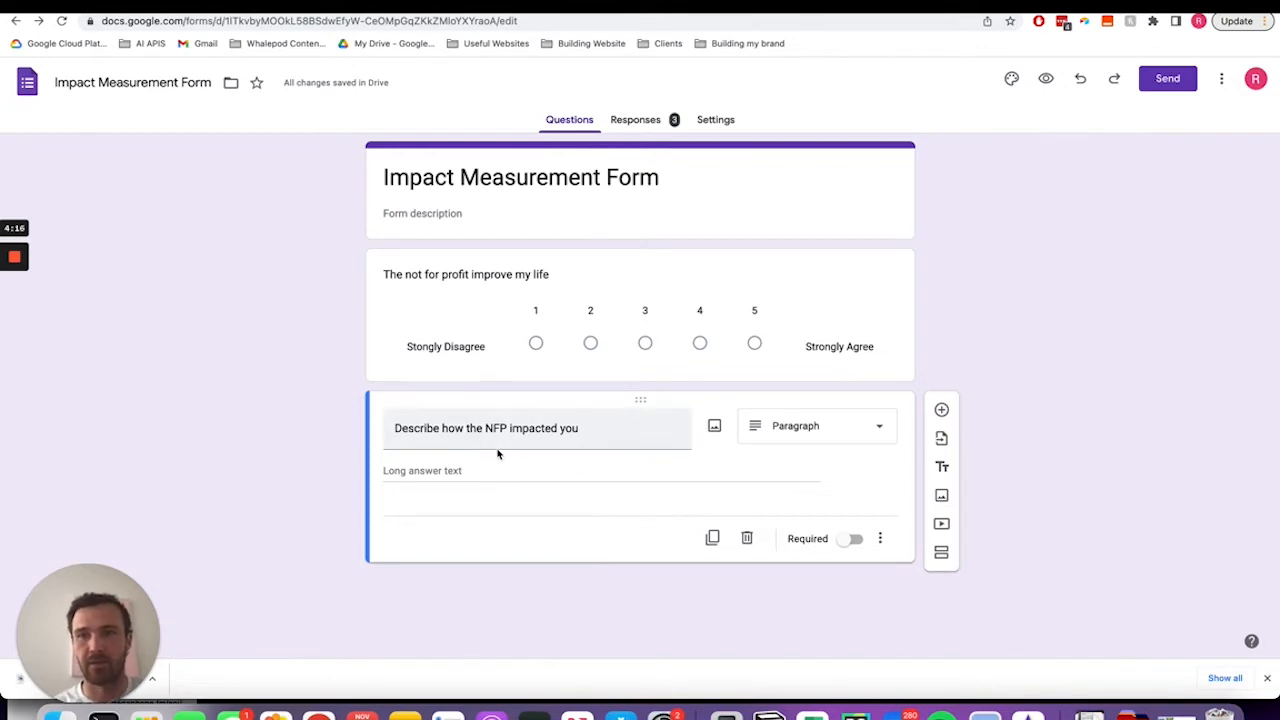
- Review the column headers and data of the NFP Quantitative Data spreadsheet
left_click(470, 2)
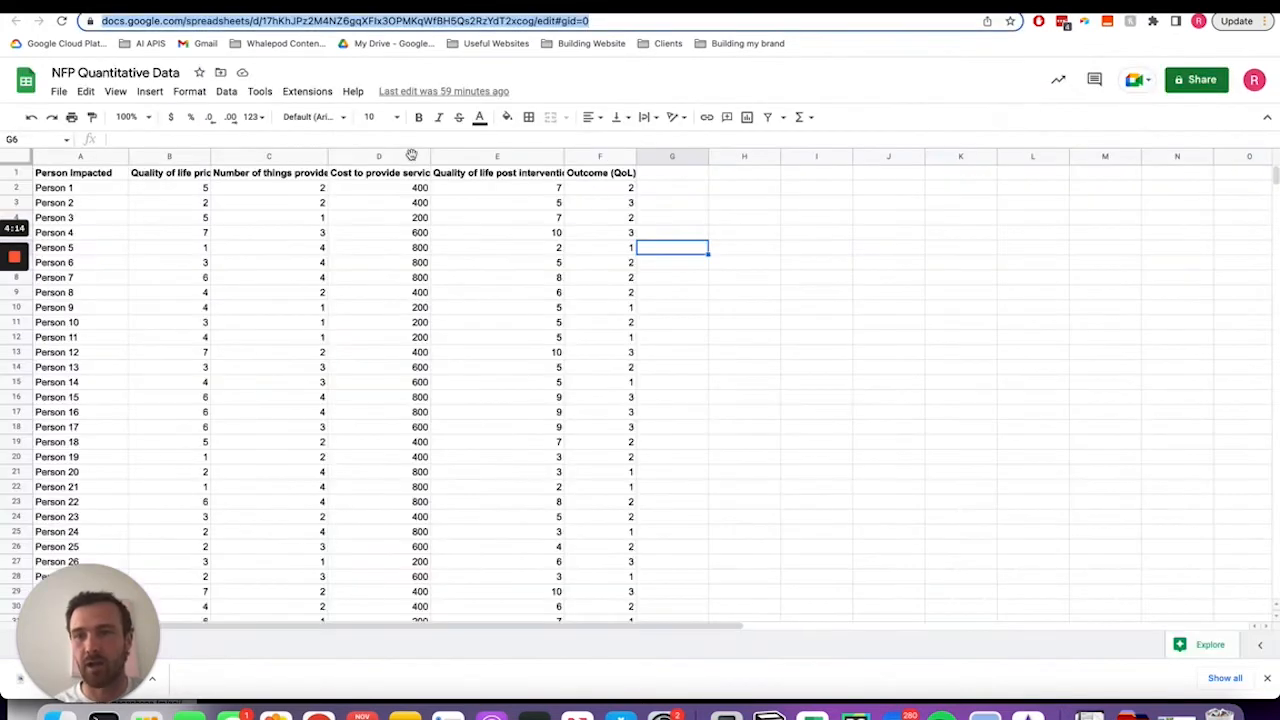
left_click(98, 201)
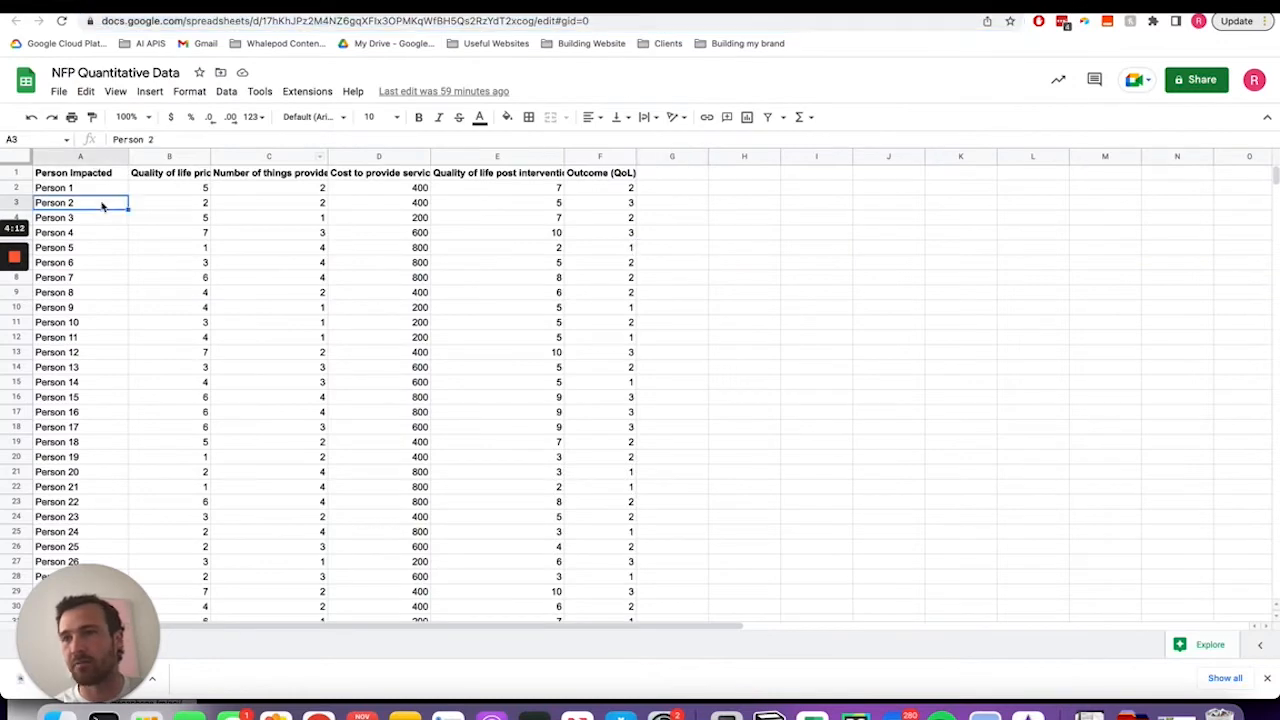
left_click(106, 176)
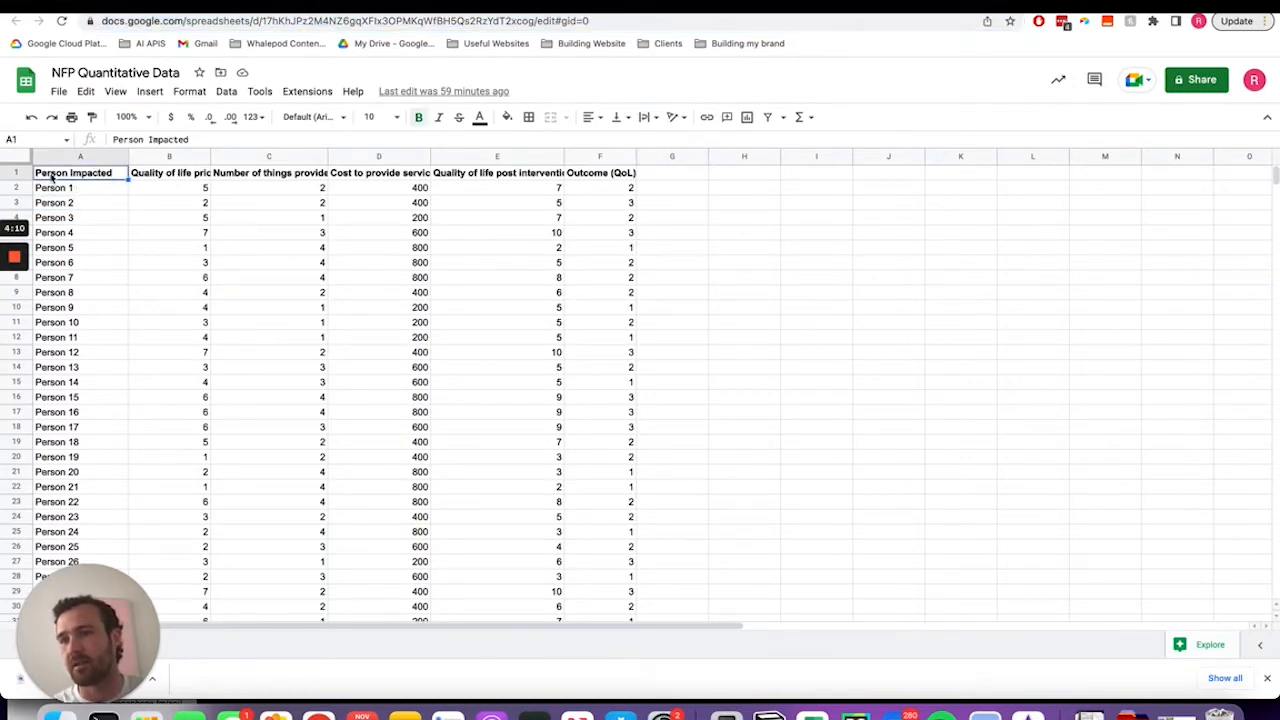
left_click(170, 176)
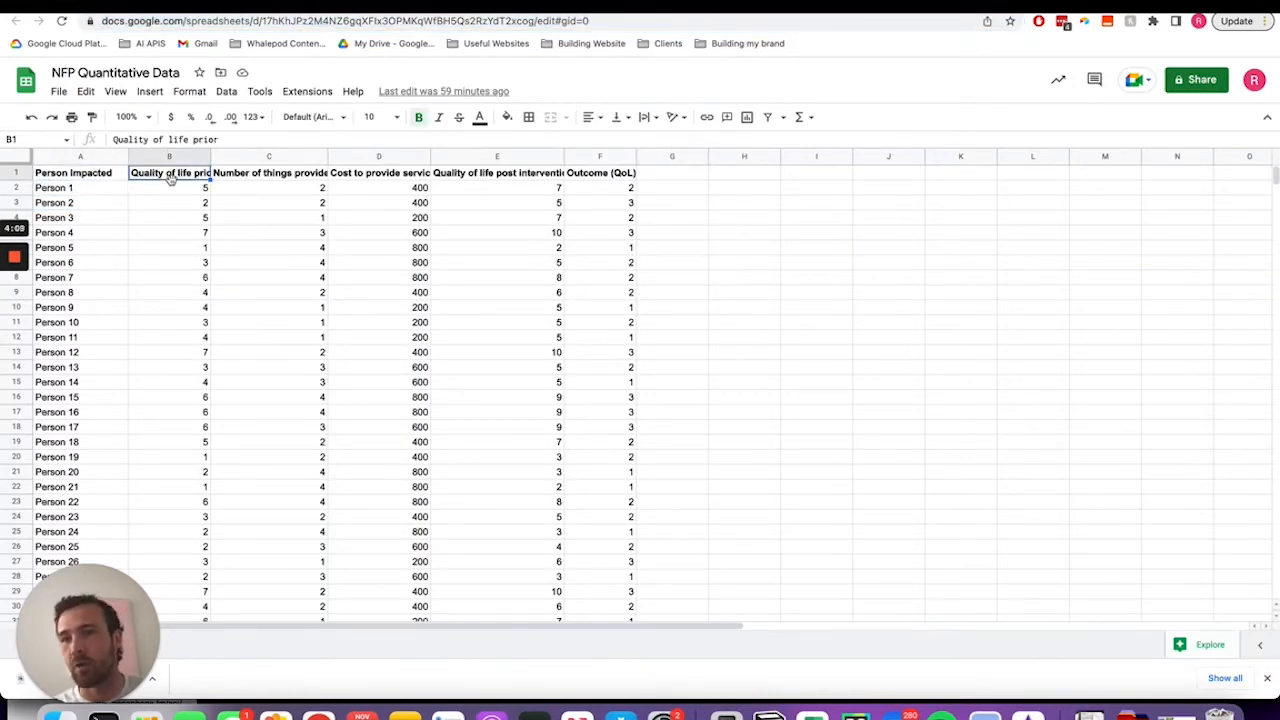
left_click(274, 176)
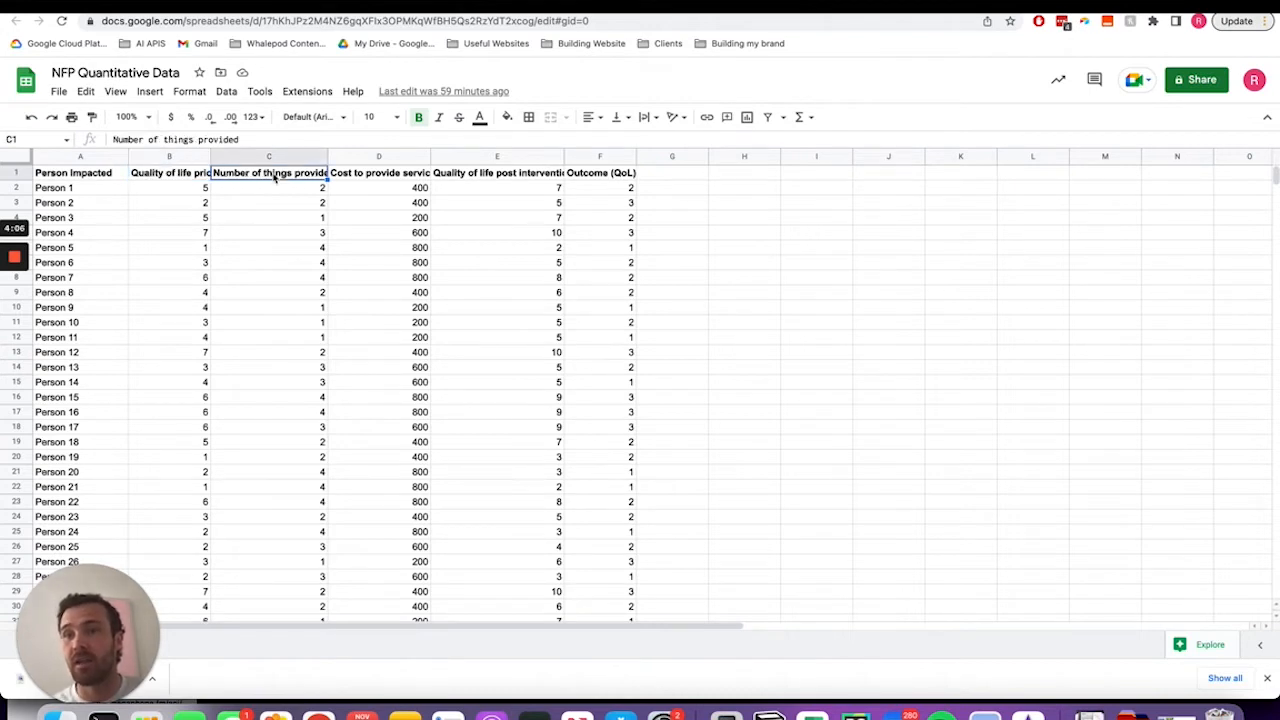
left_click(365, 177)
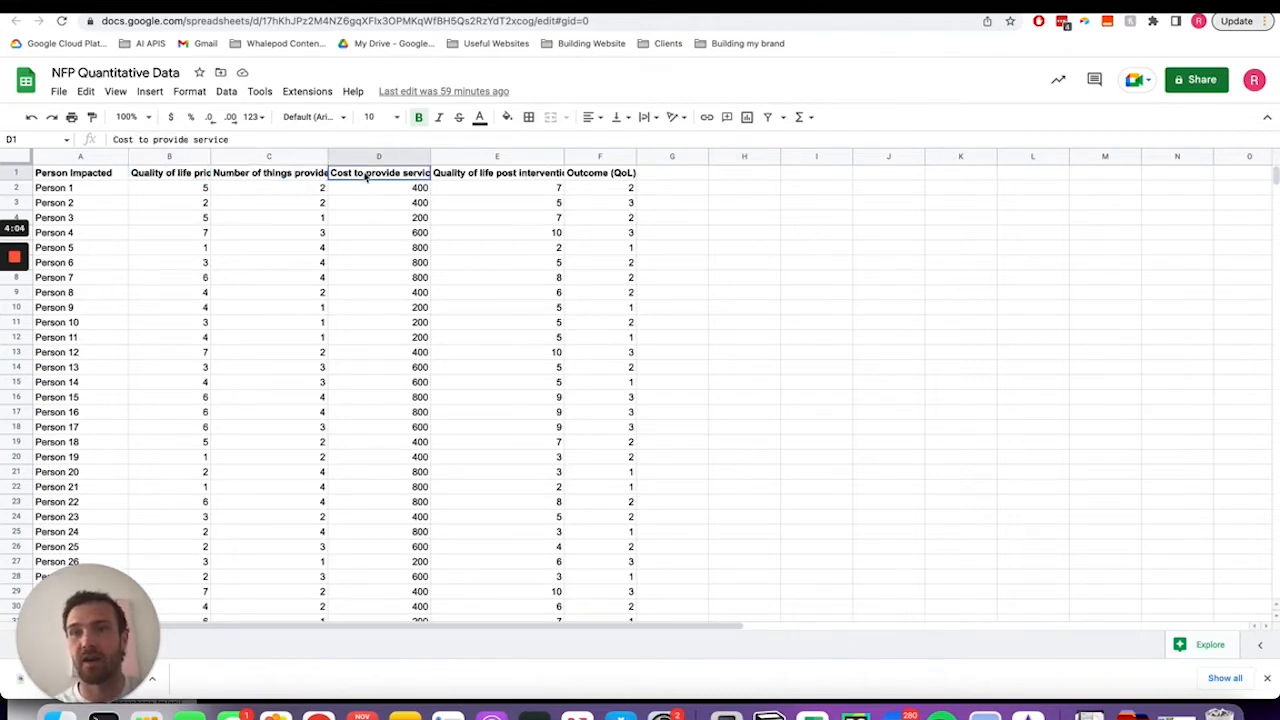
left_click(503, 178)
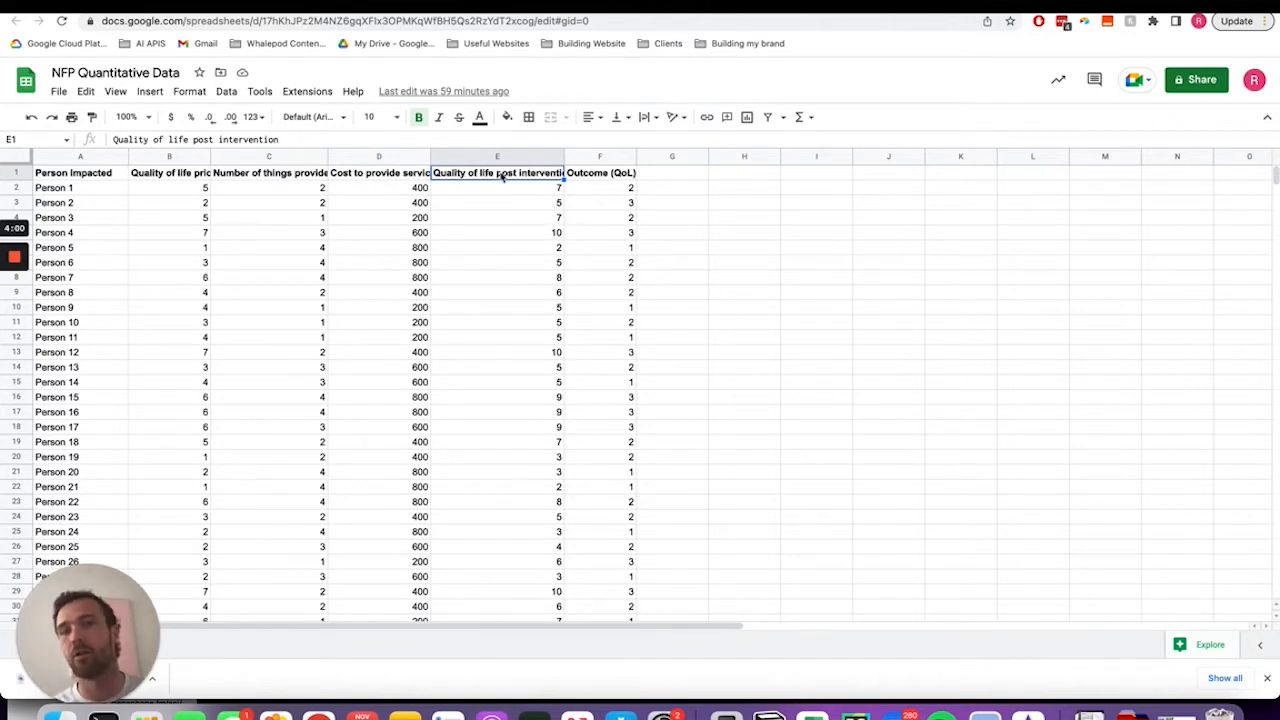
left_click(595, 176)
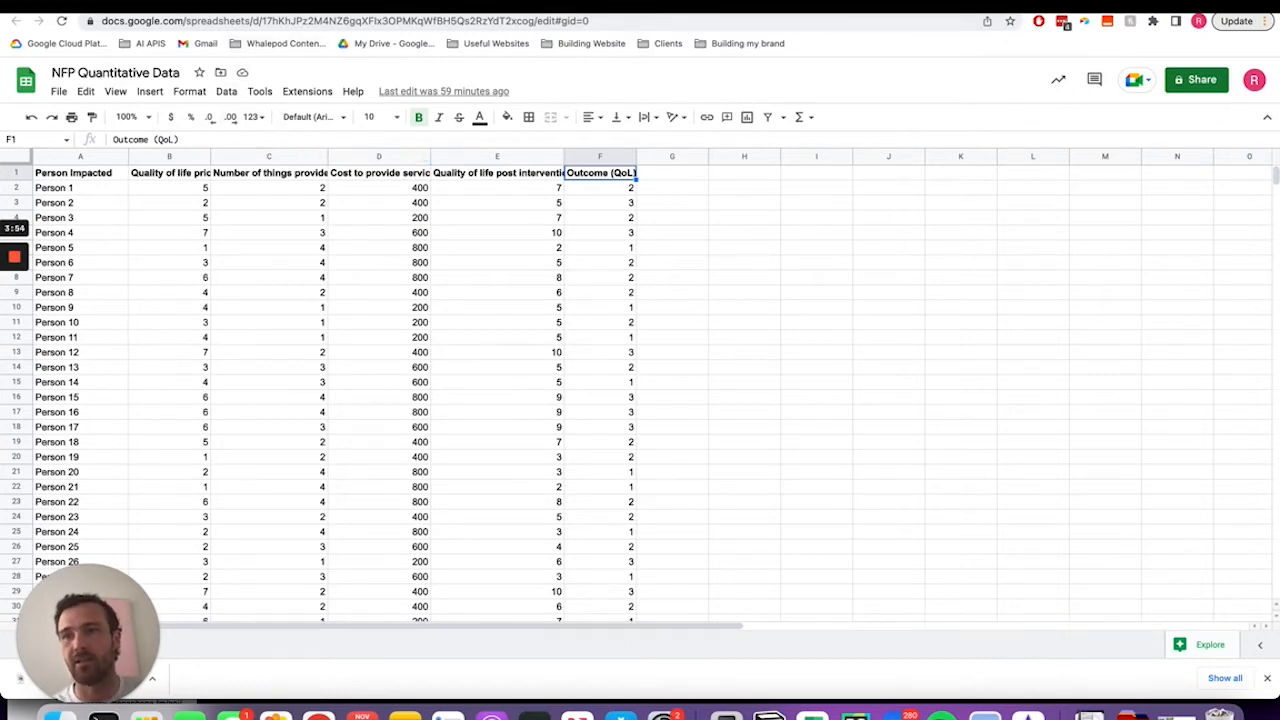
- In BigQuery, start adding data from Google Drive to open the Create table form
left_click(140, 8)
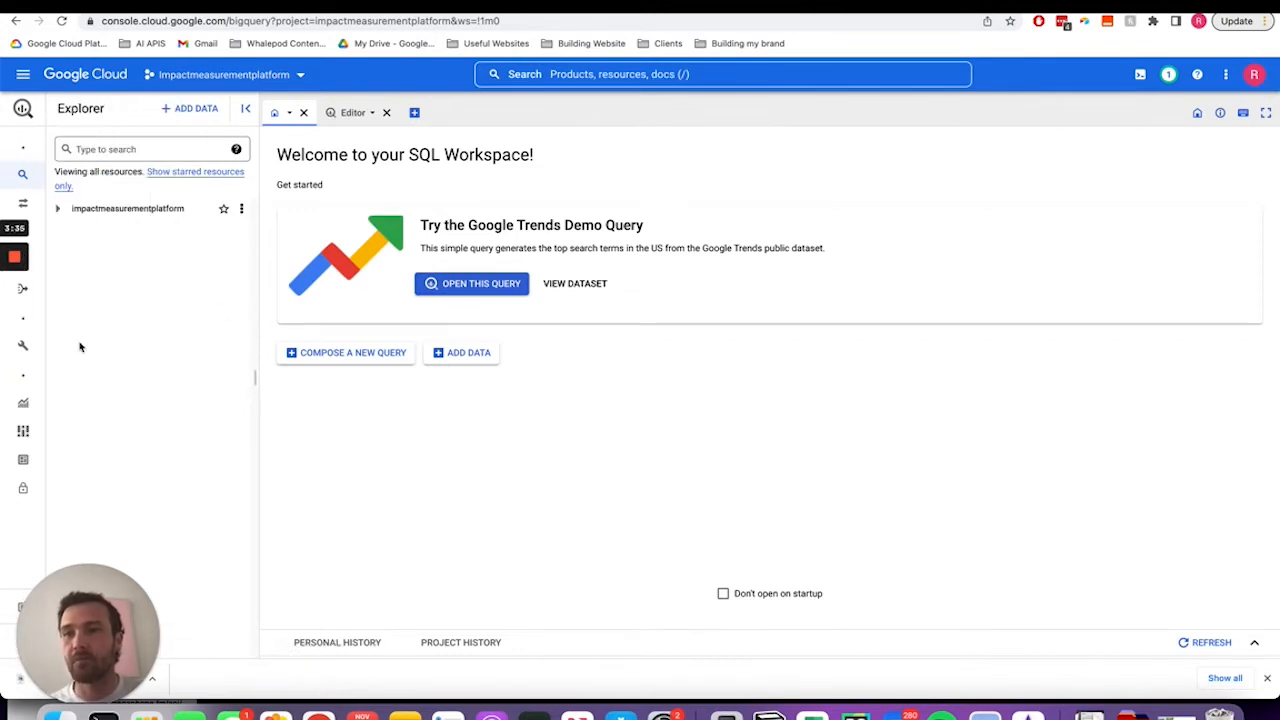
left_click(193, 109)
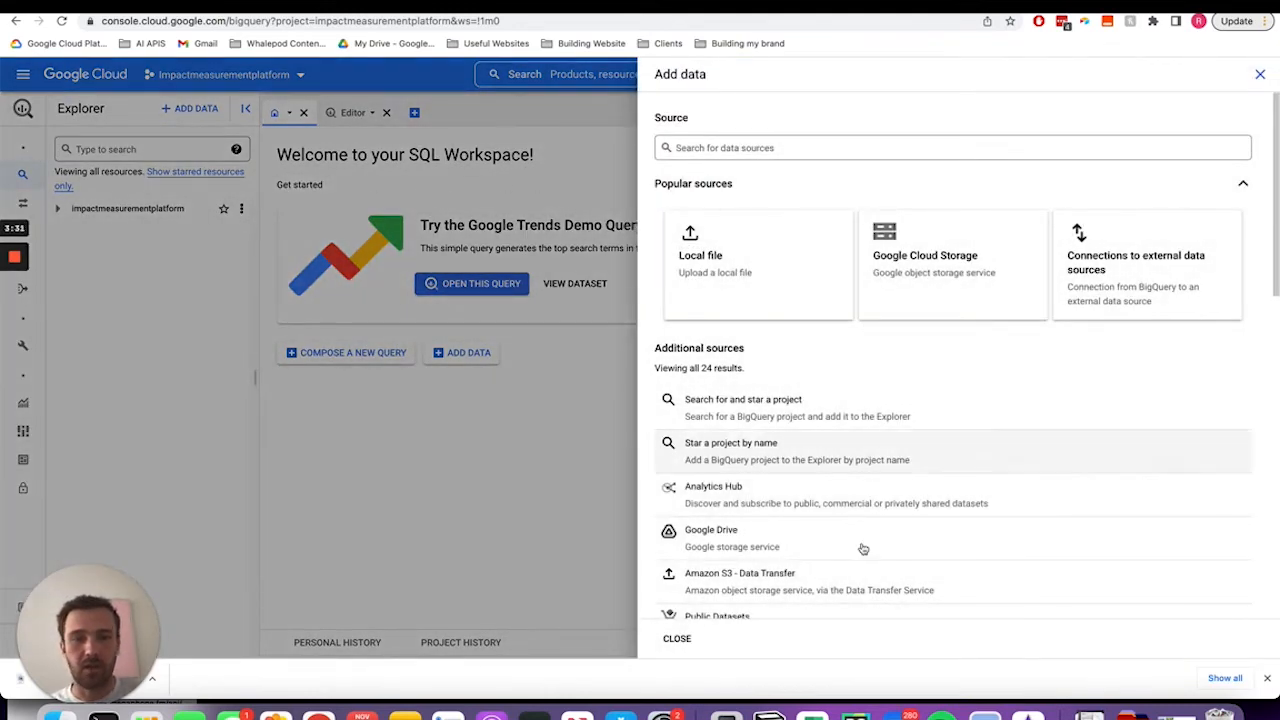
left_click(735, 548)
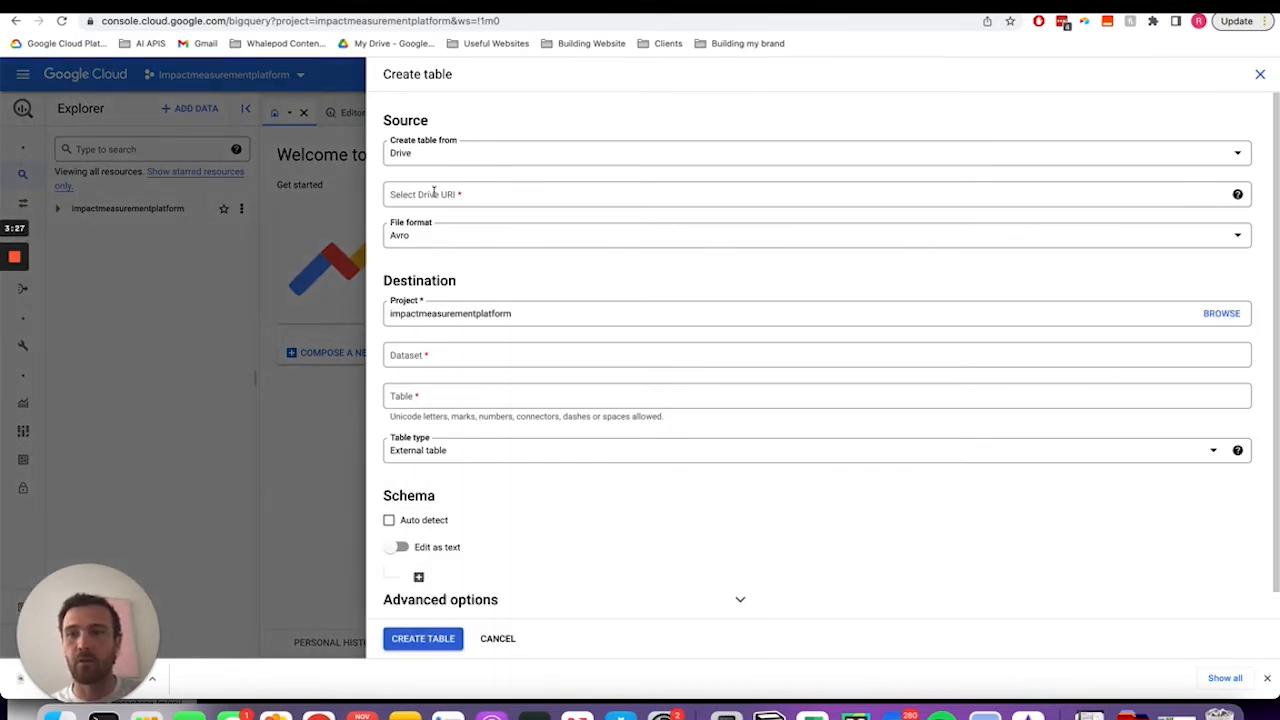
- Copy the Impact Measurement Form (Responses) spreadsheet URL and paste it as the Drive URI
left_click(497, 6)
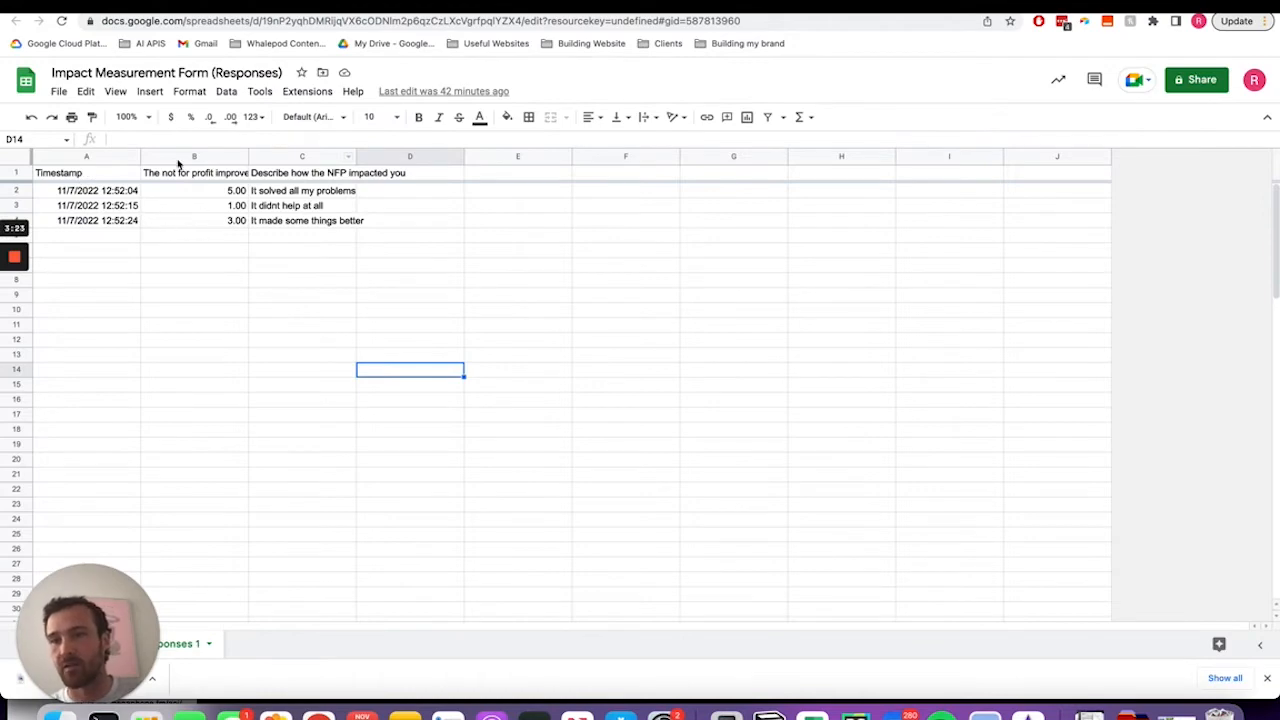
left_click(221, 22)
key("super+c")
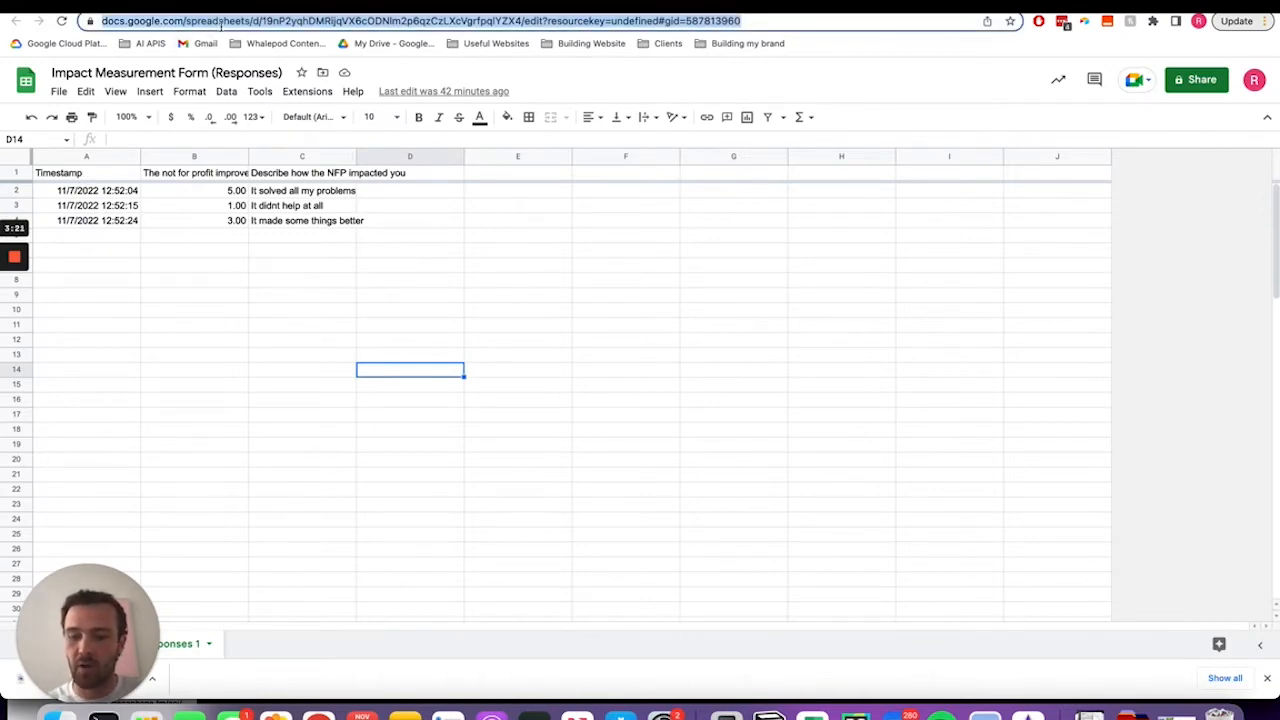
key("ctrl+Tab")
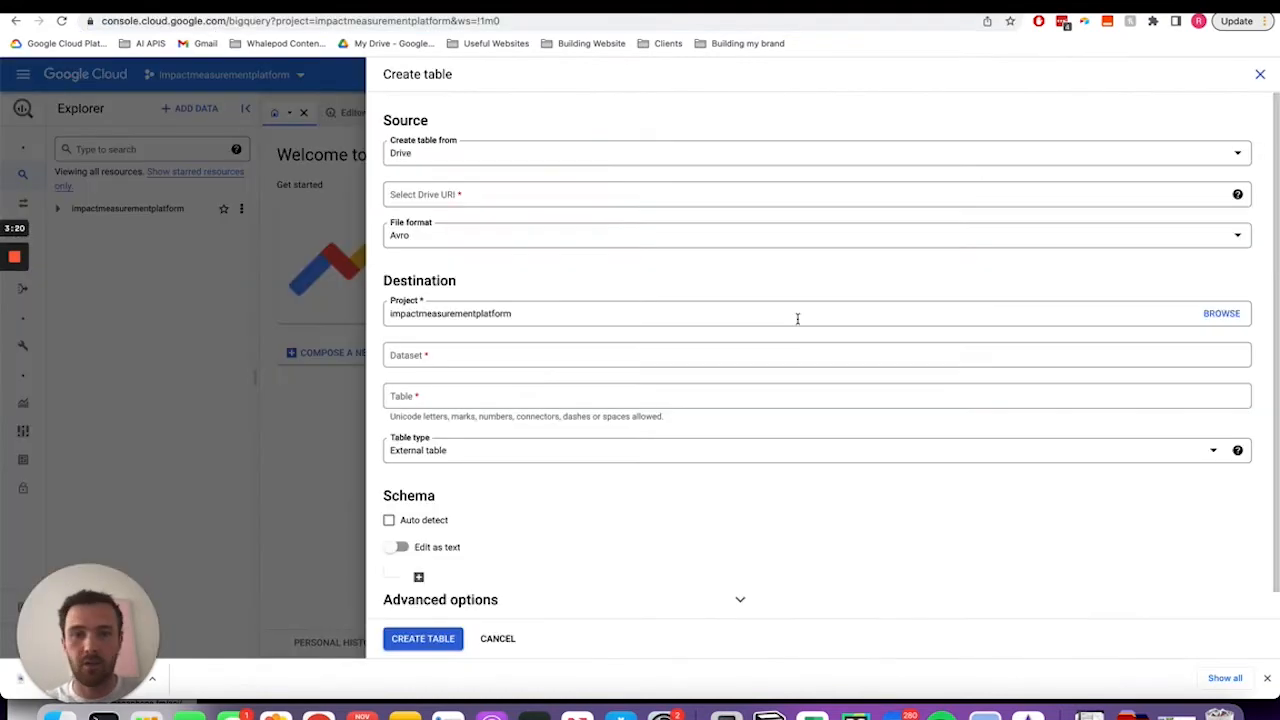
left_click(494, 194)
key("super+v")
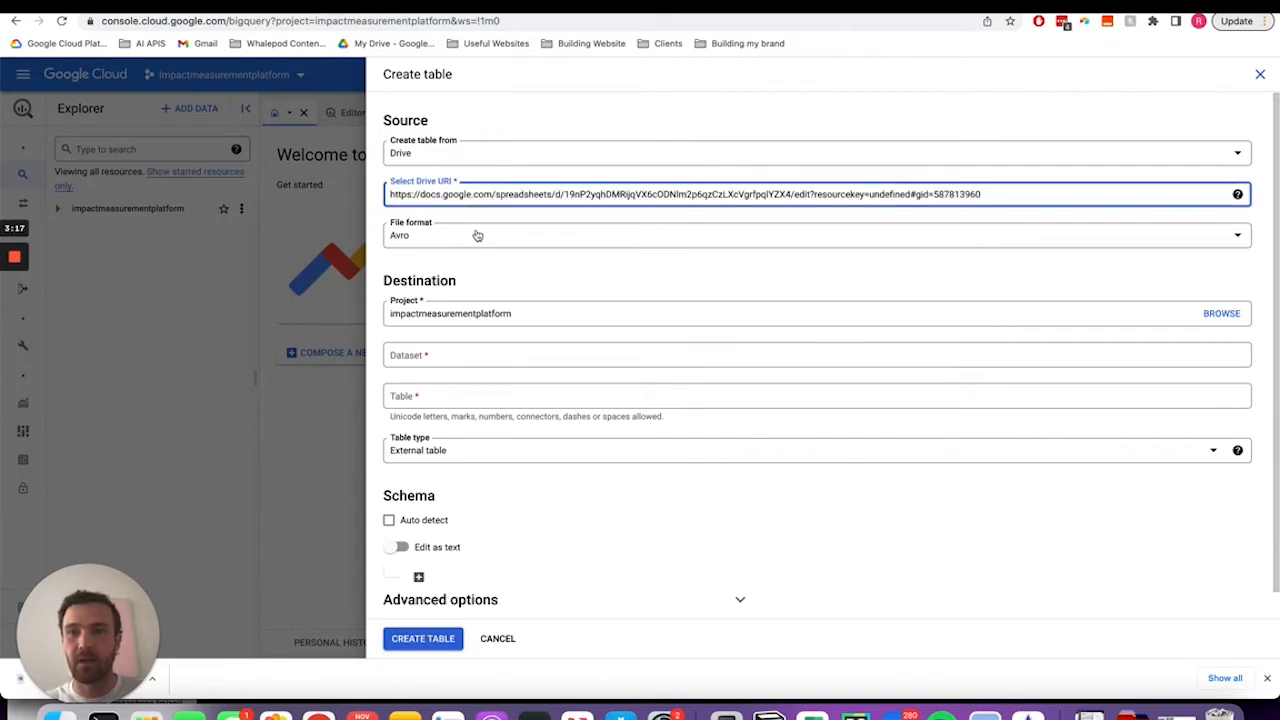
- Set the source file format to Google Sheet
left_click(475, 236)
left_click(430, 314)
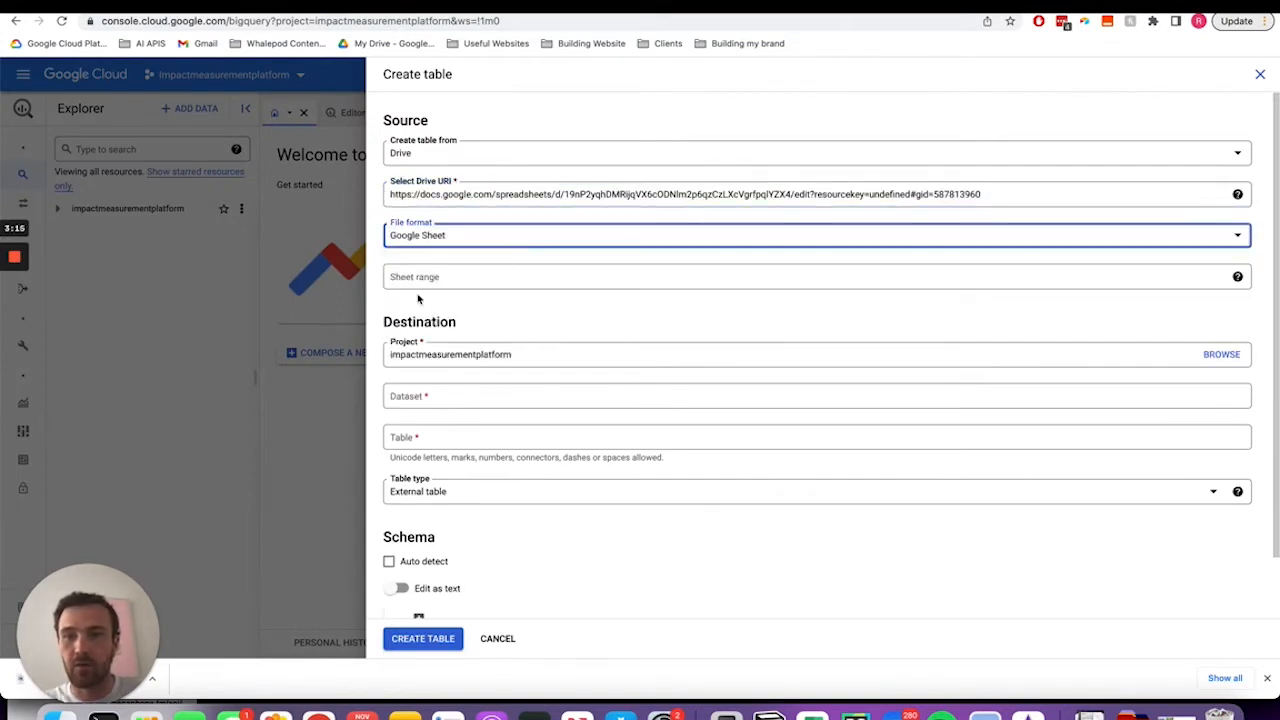
left_click(420, 284)
left_click(563, 335)
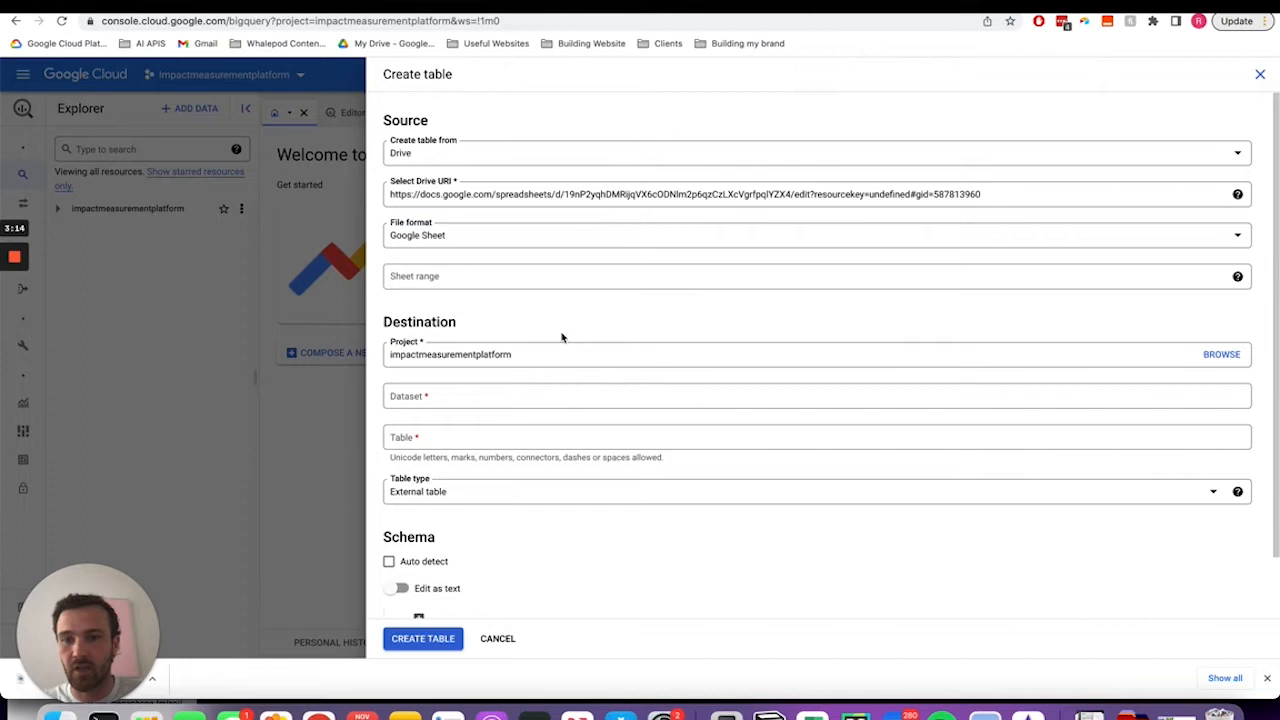
- Create a new destination dataset named impact_data
left_click(482, 394)
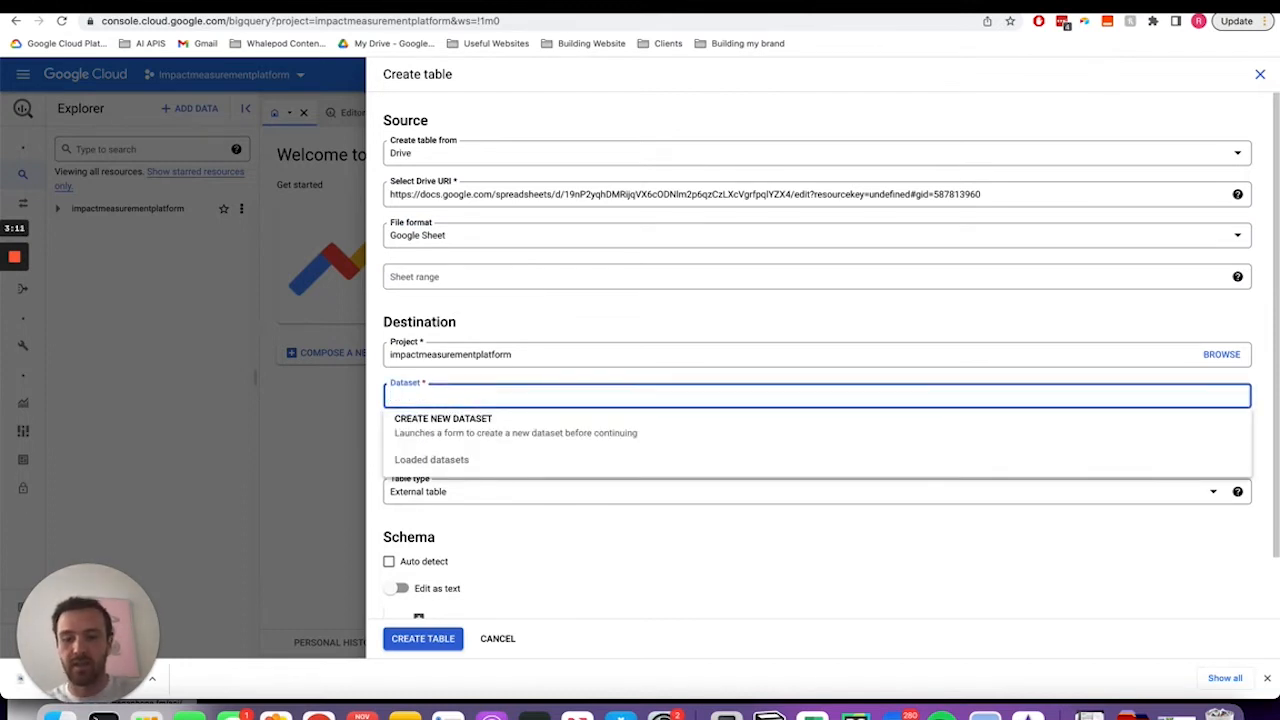
type("impact_data")
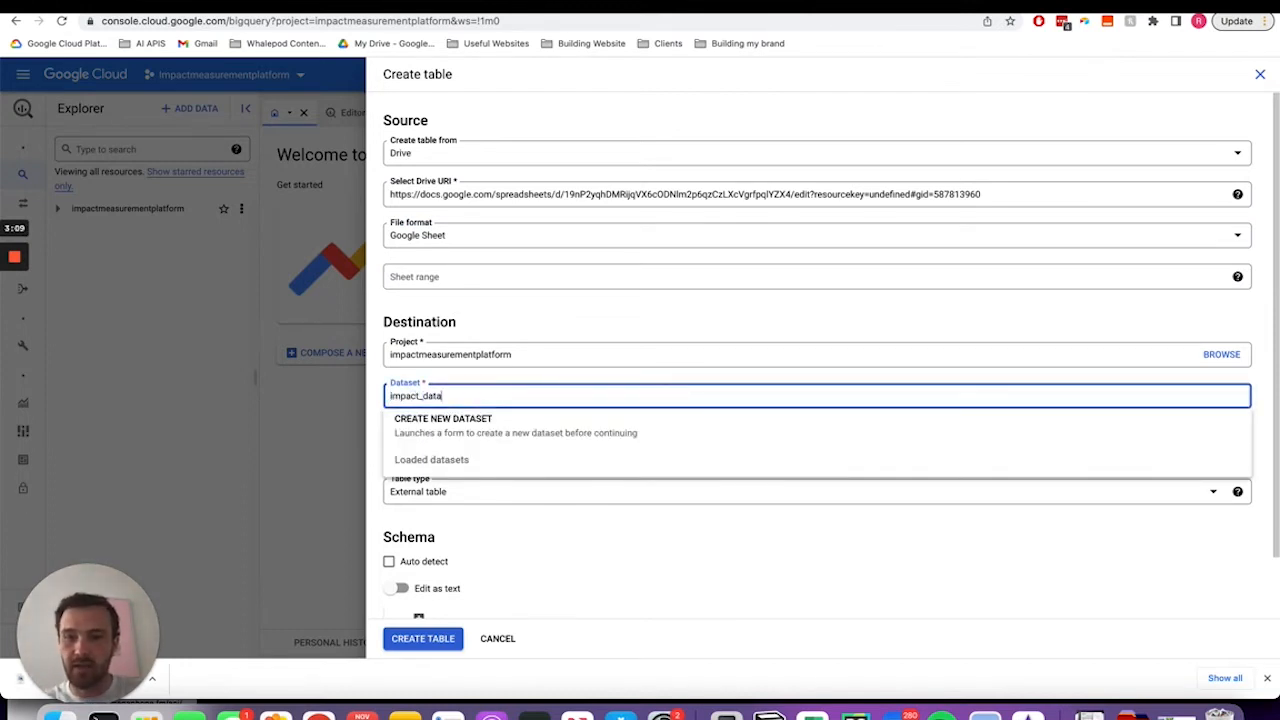
left_click(455, 420)
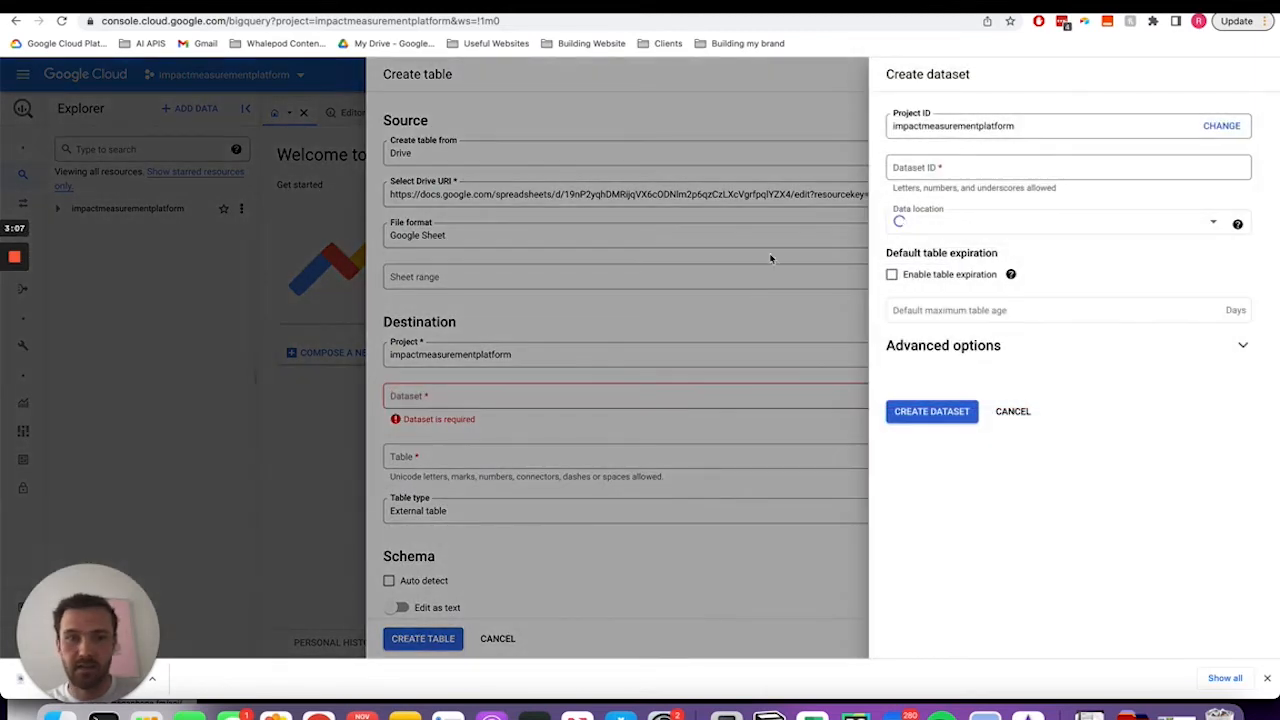
left_click(937, 174)
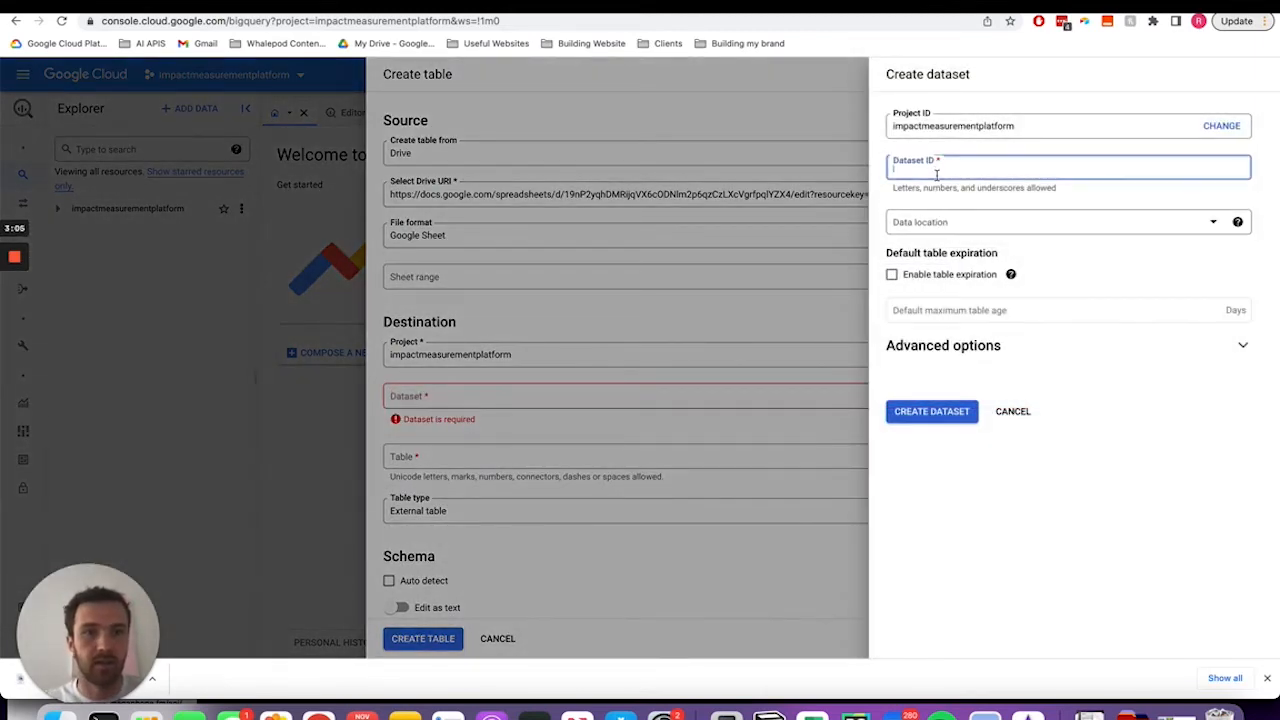
type("im")
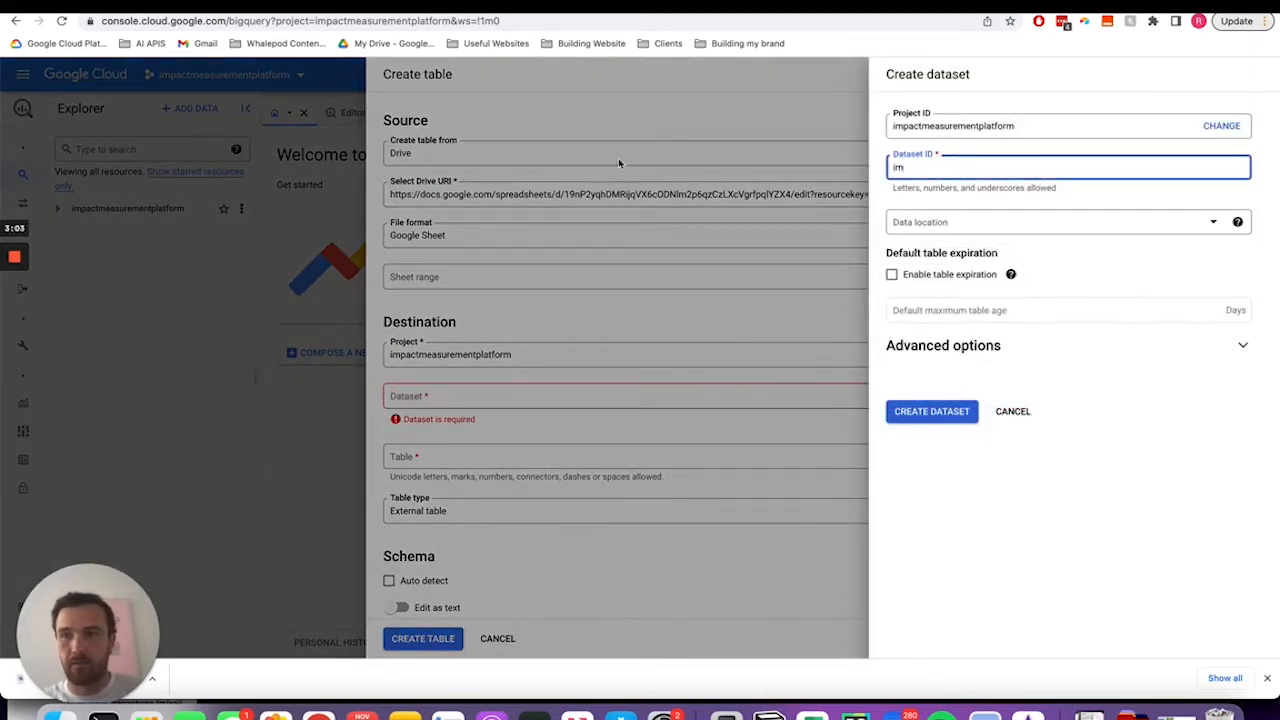
left_click(15, 316)
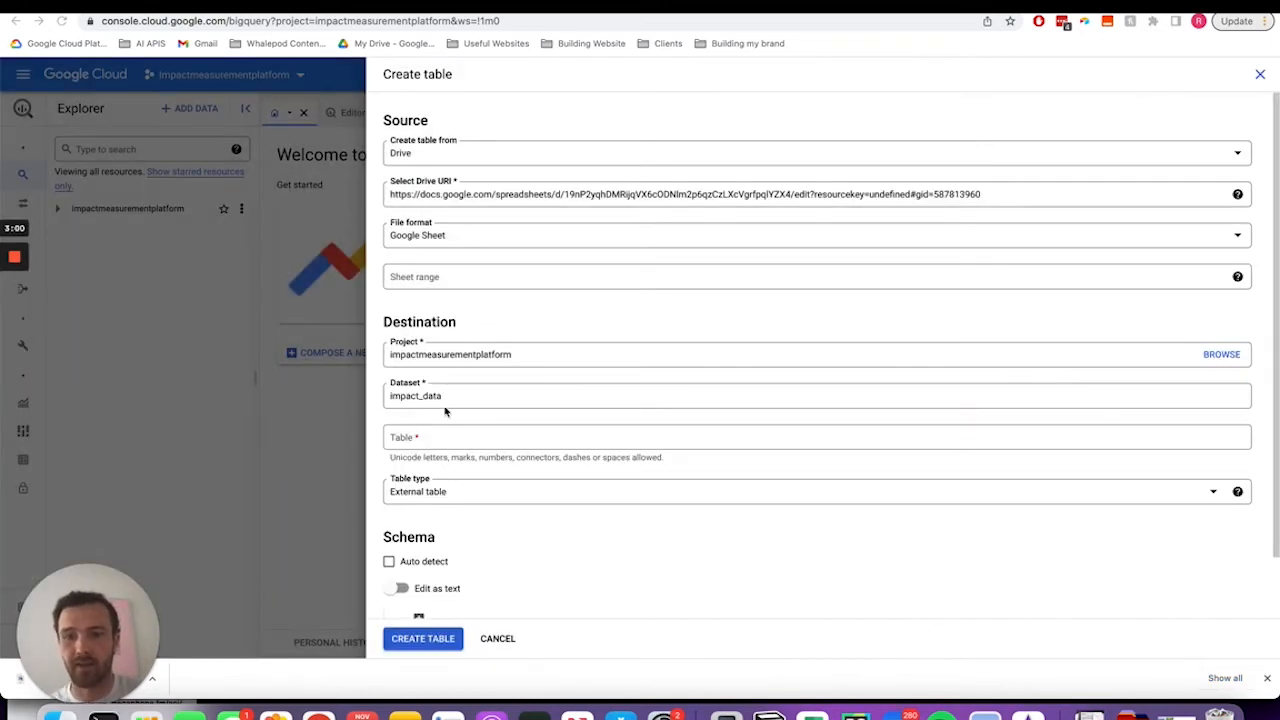
- Name the table survey_responses and create it
left_click(425, 439)
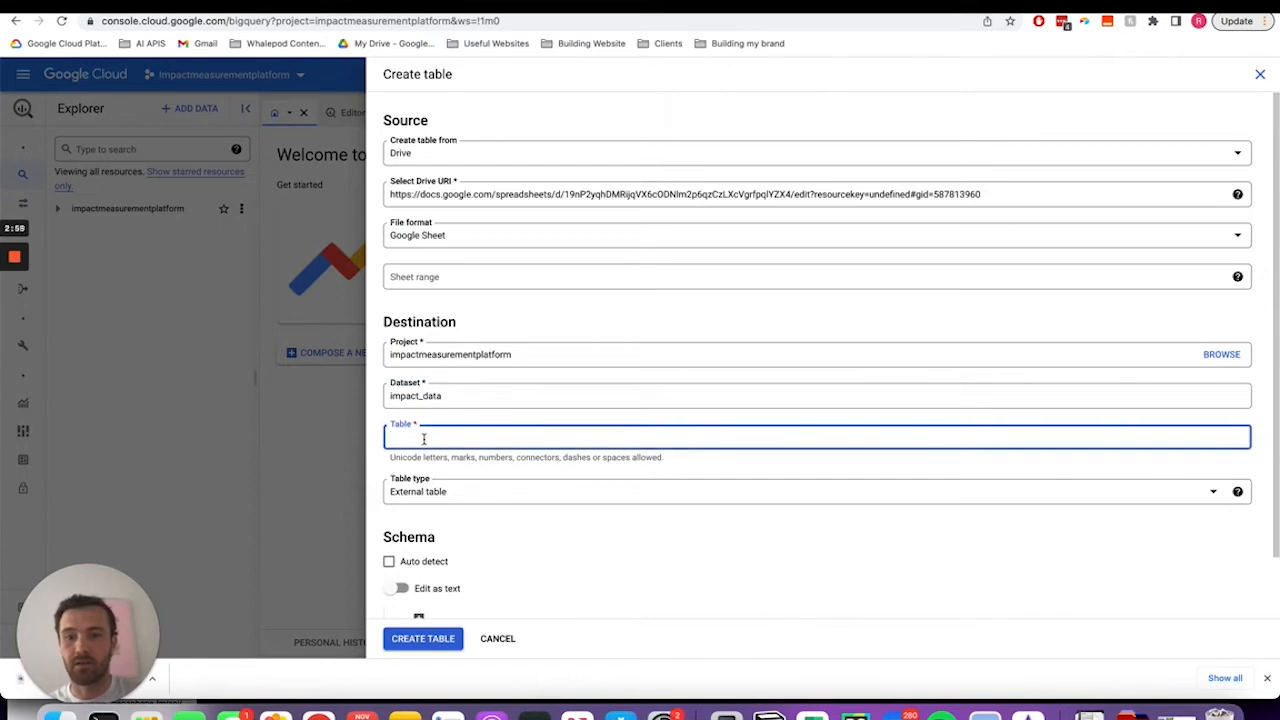
type("survey")
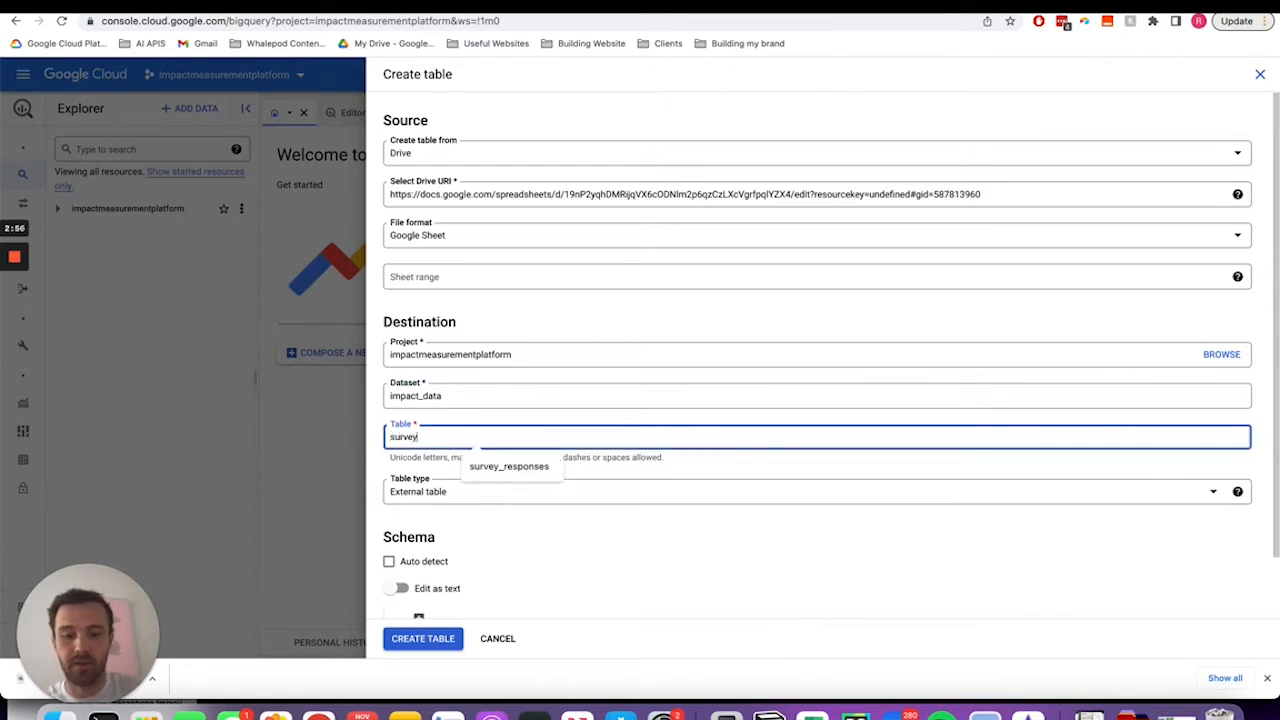
type("_responses")
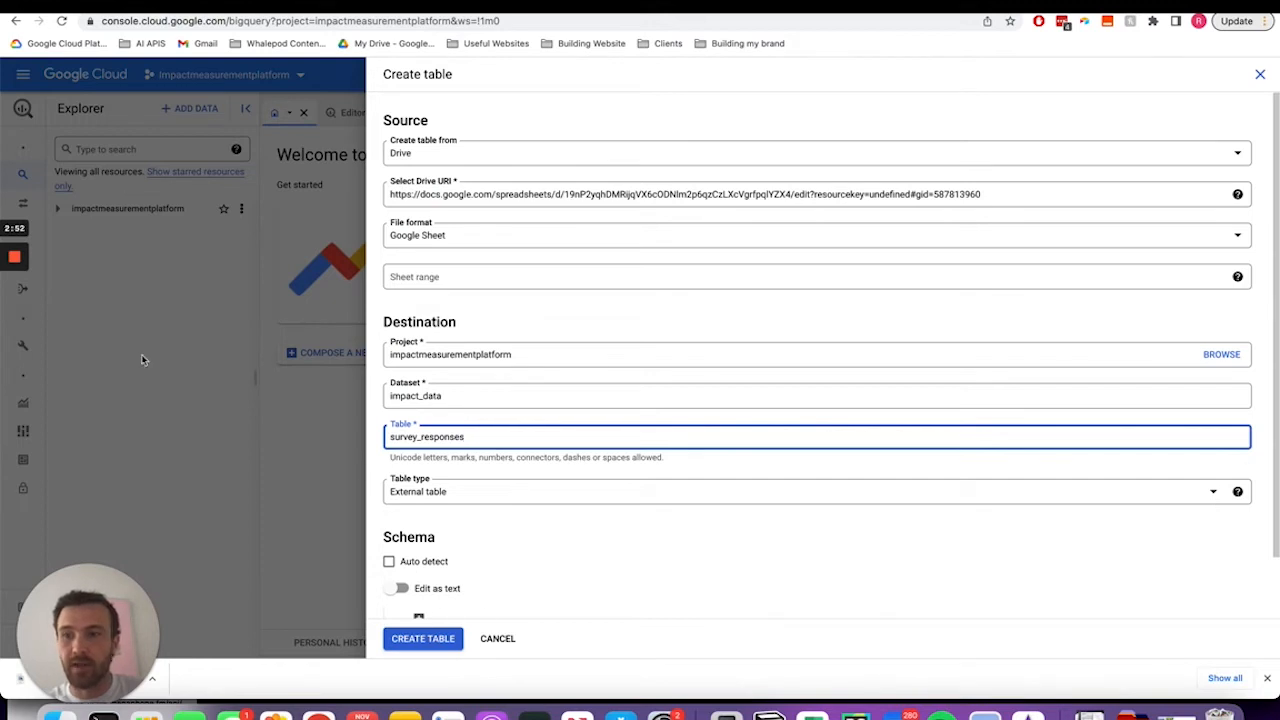
mouse_move(14, 310)
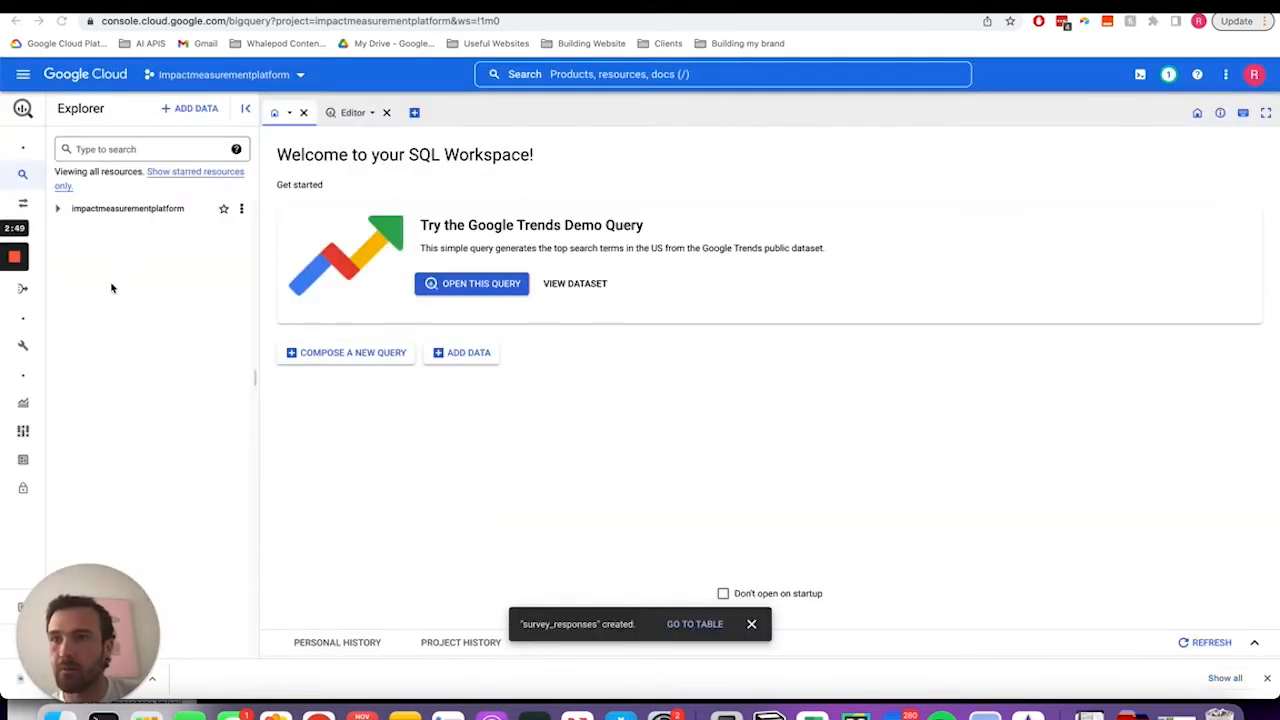
- Expand the project and impact_data dataset and open the survey_responses table
left_click(61, 20)
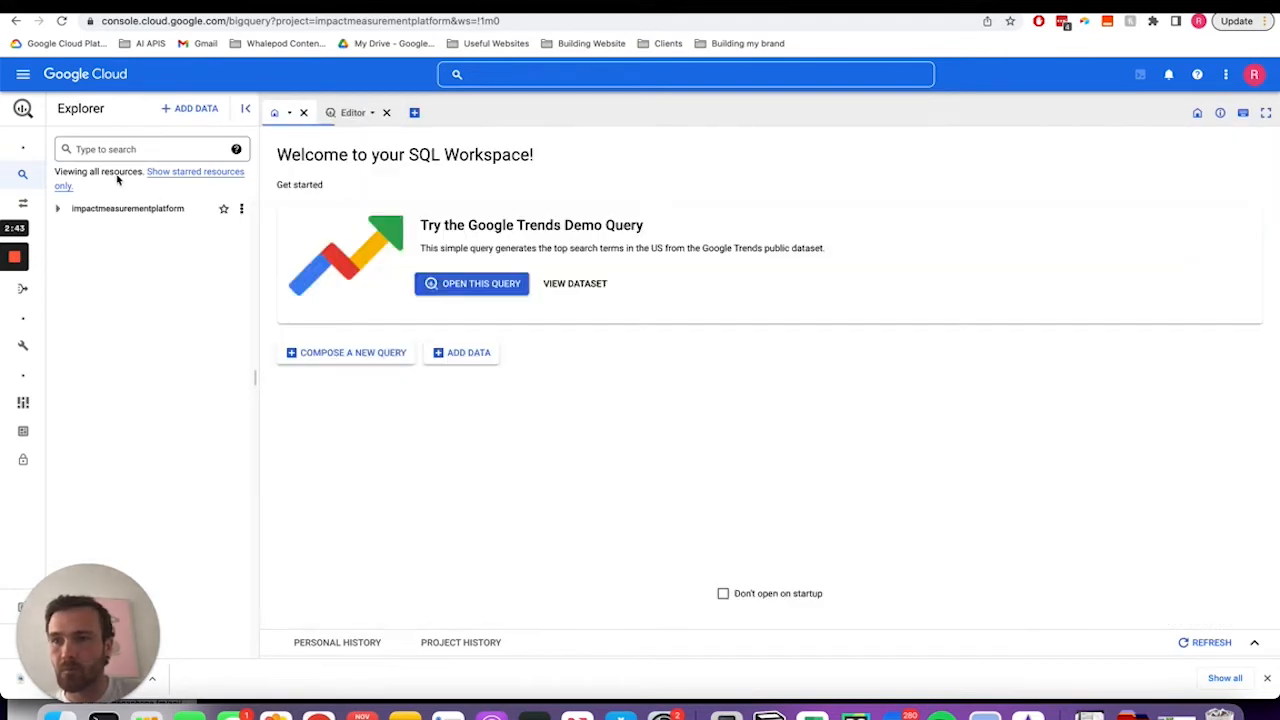
left_click(58, 209)
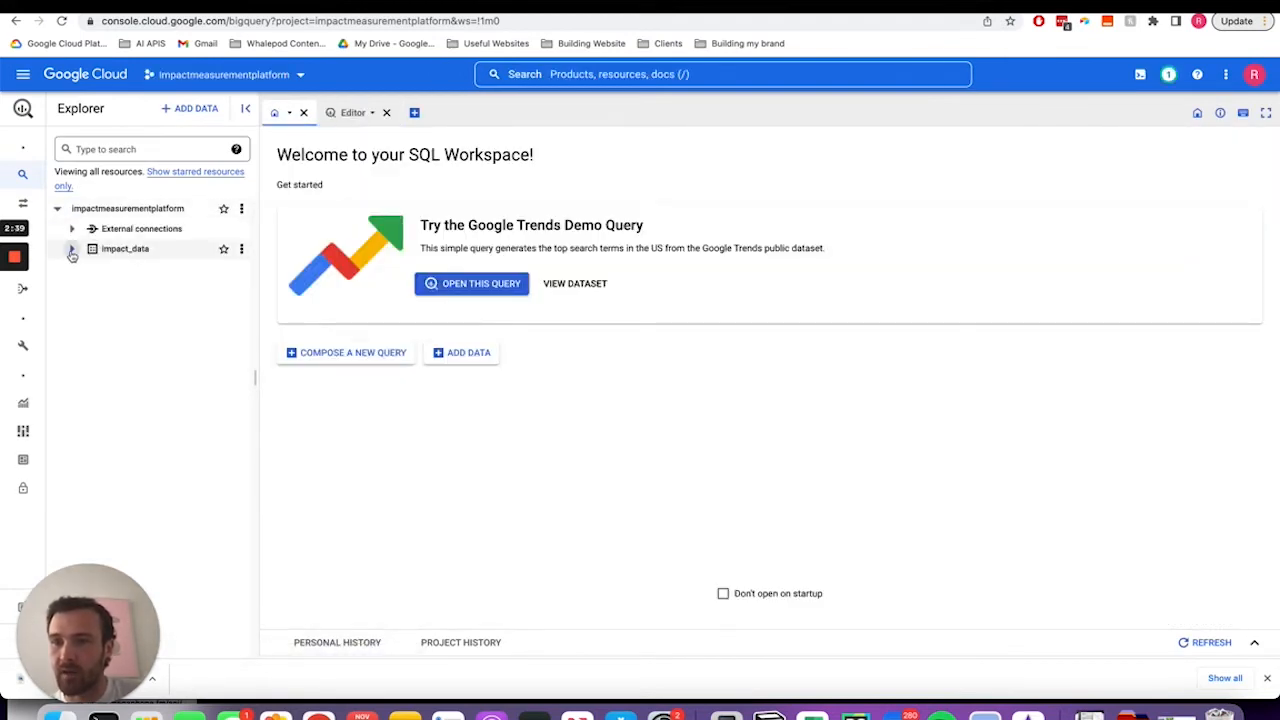
left_click(71, 249)
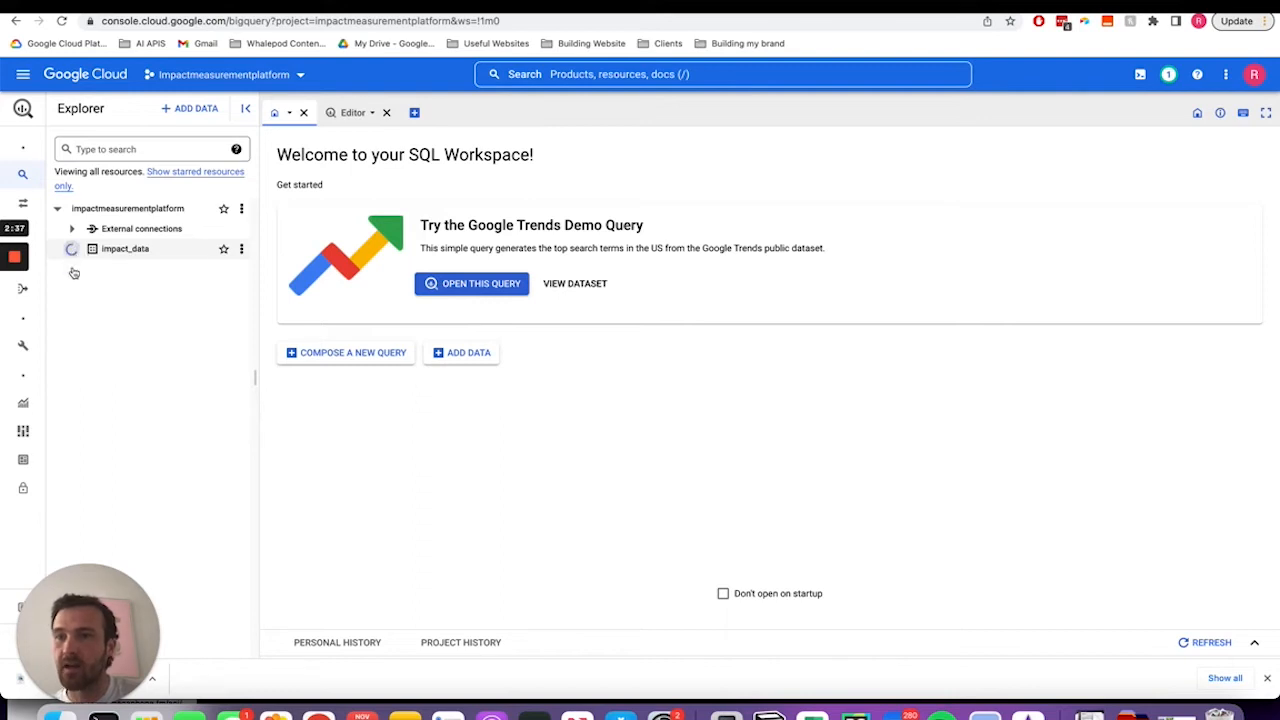
left_click(163, 278)
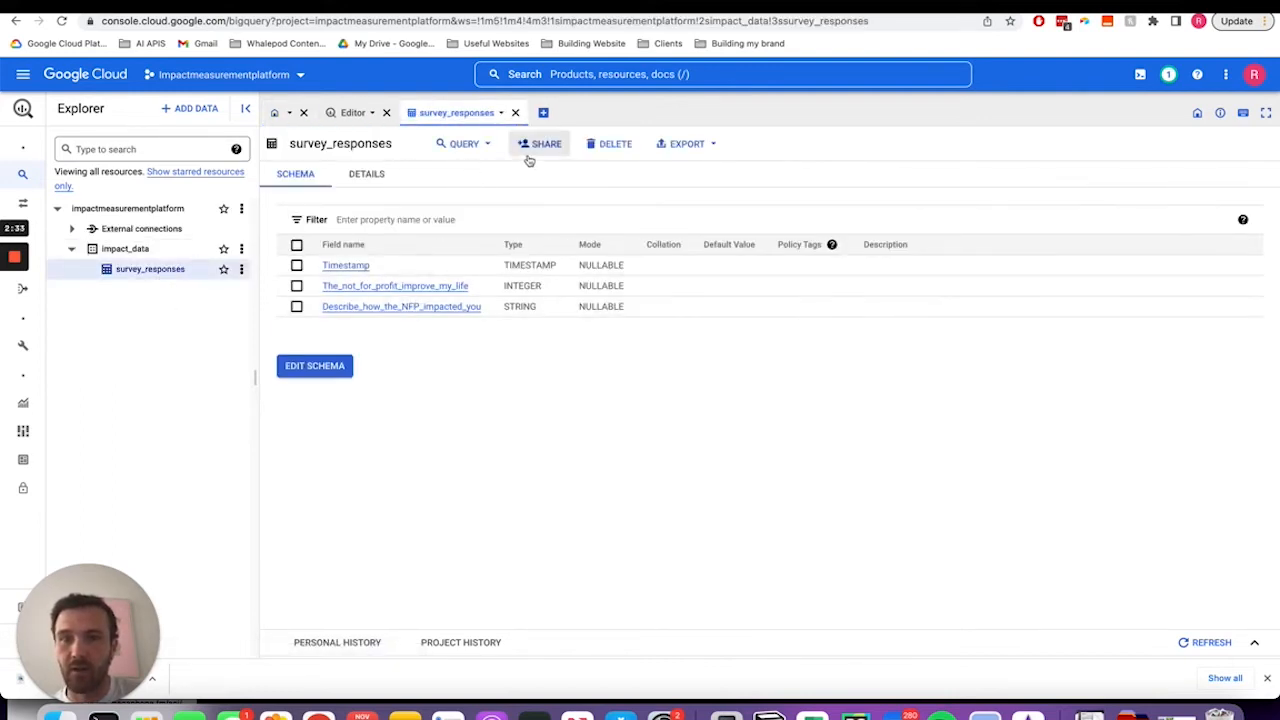
- Query the survey_responses table with SELECT * and run it to view the results
left_click(464, 143)
left_click(468, 173)
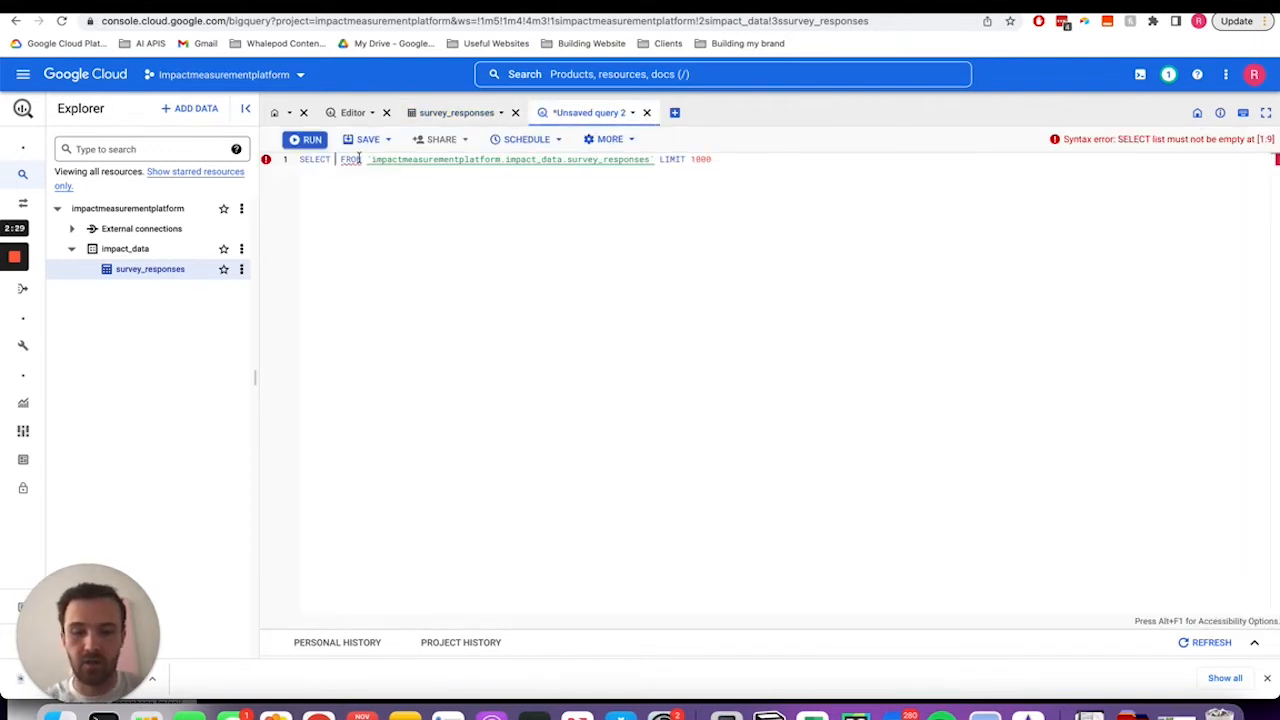
type("*")
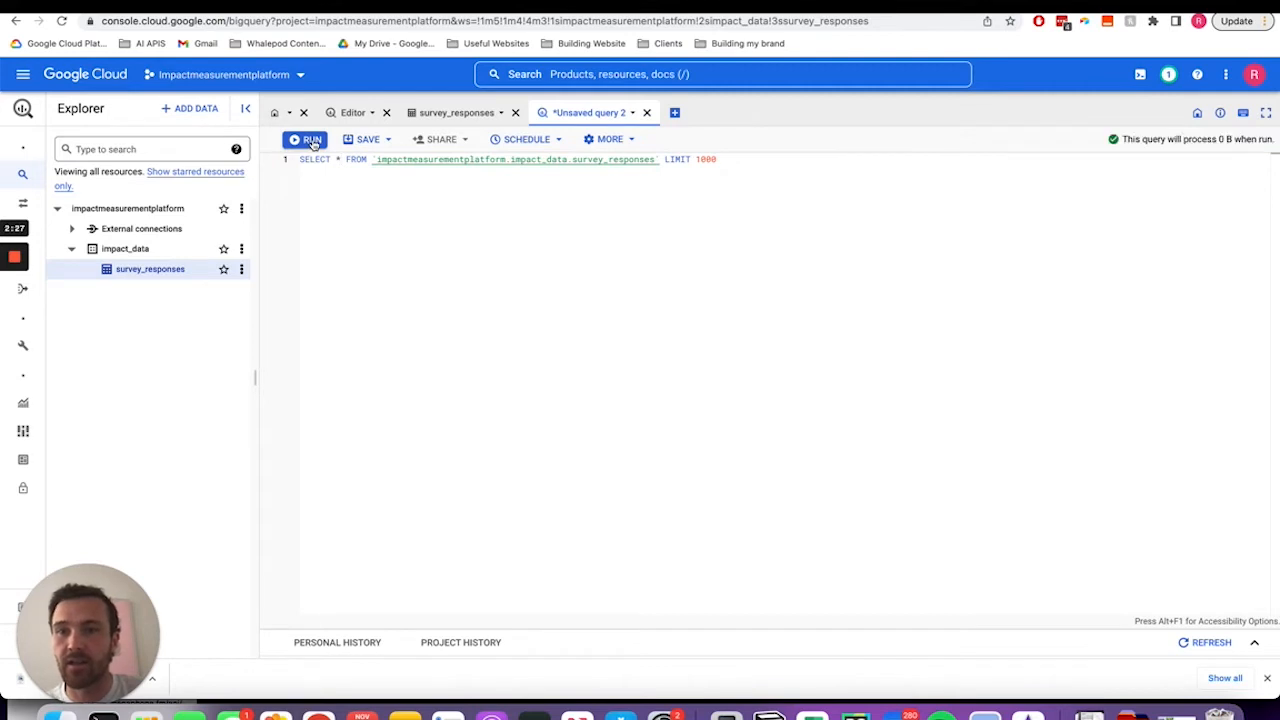
left_click(312, 140)
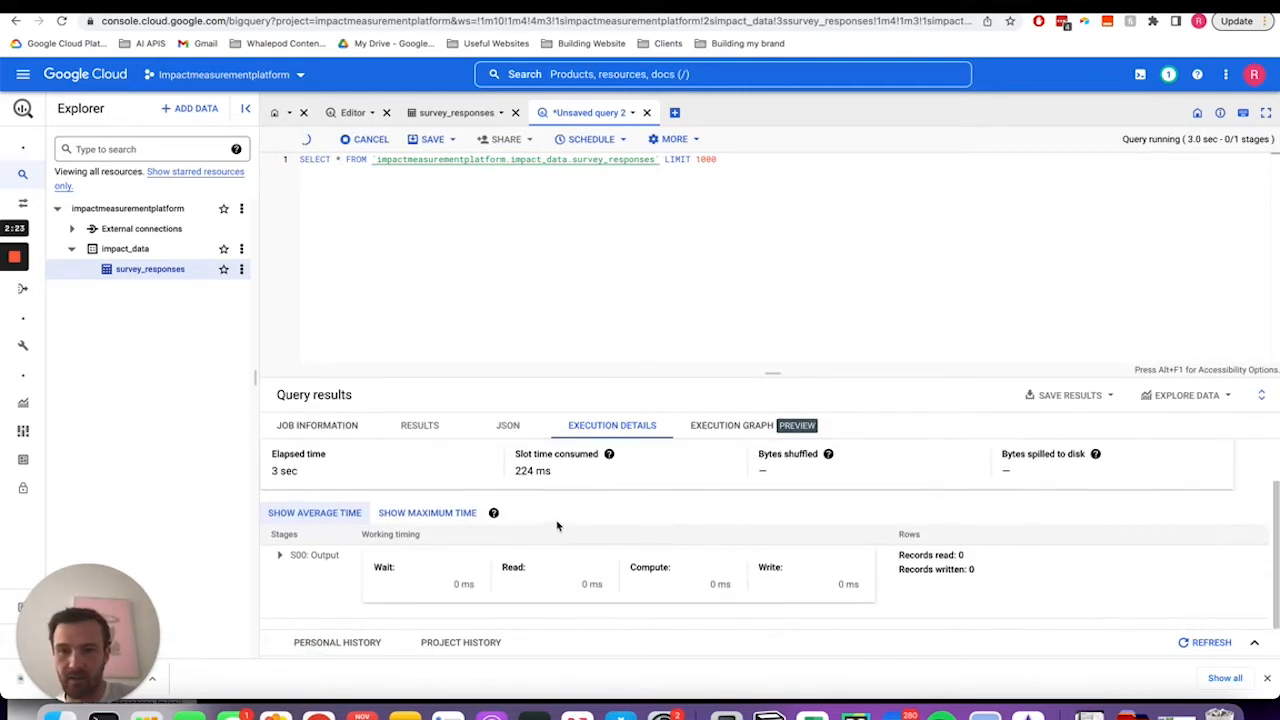
left_click(418, 432)
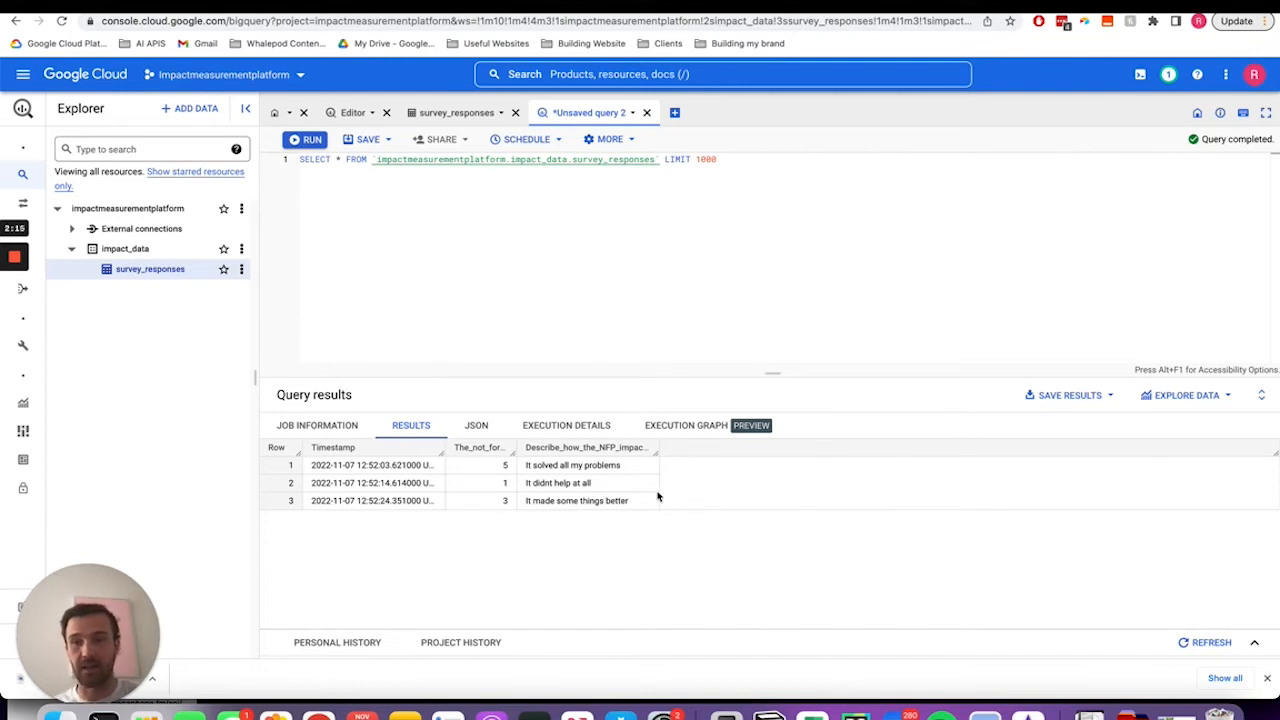
- Open the survey_responses and quantitative_data tables in the impact_data dataset to inspect their schemas
mouse_move(10, 260)
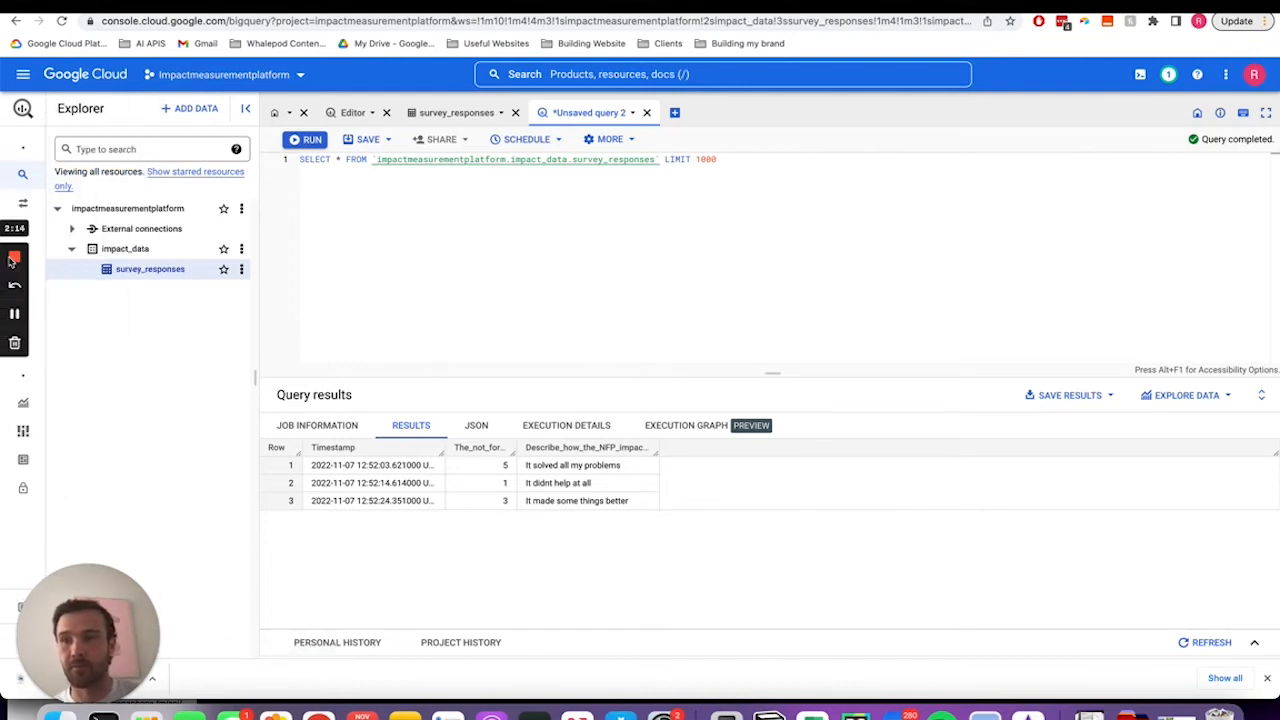
left_click(17, 325)
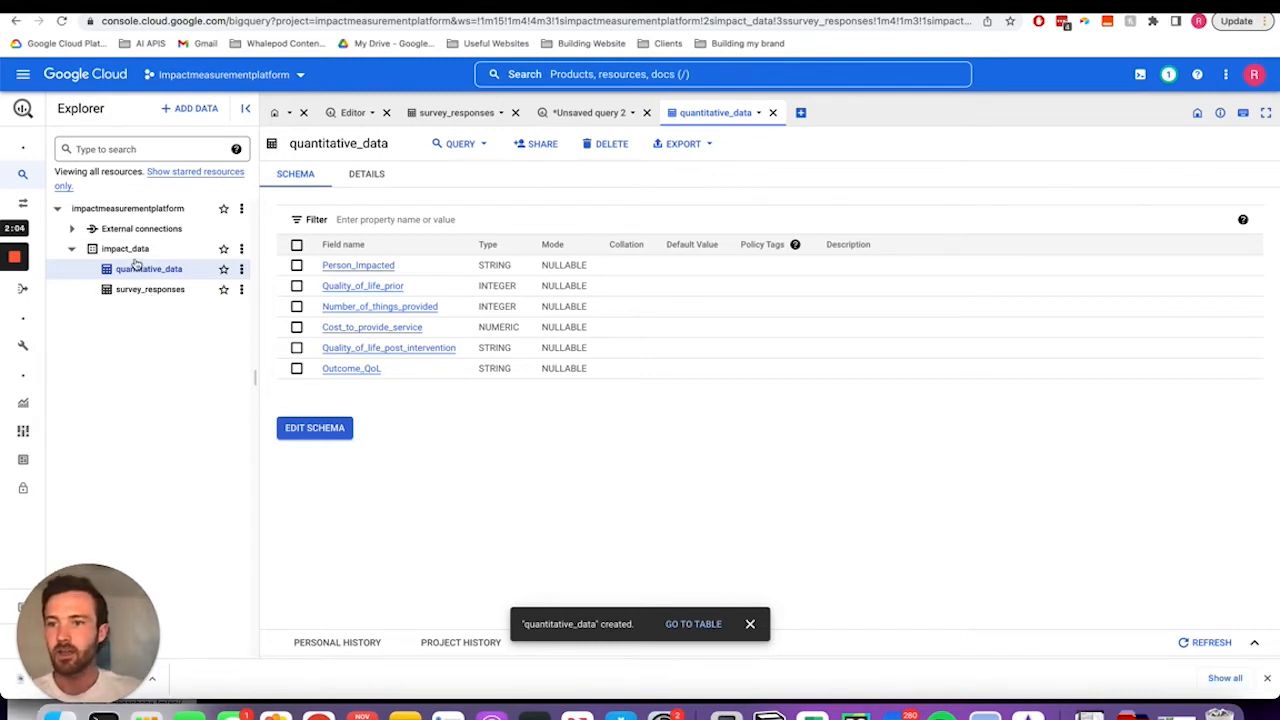
left_click(145, 295)
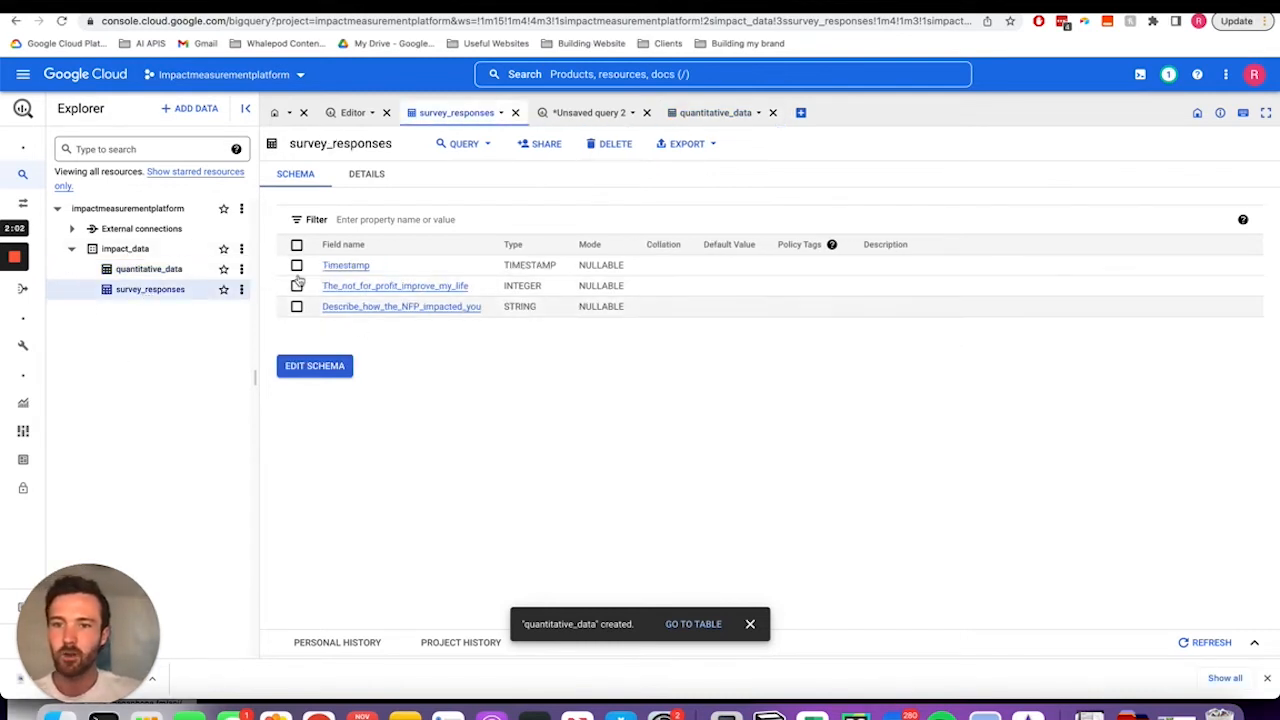
left_click(152, 270)
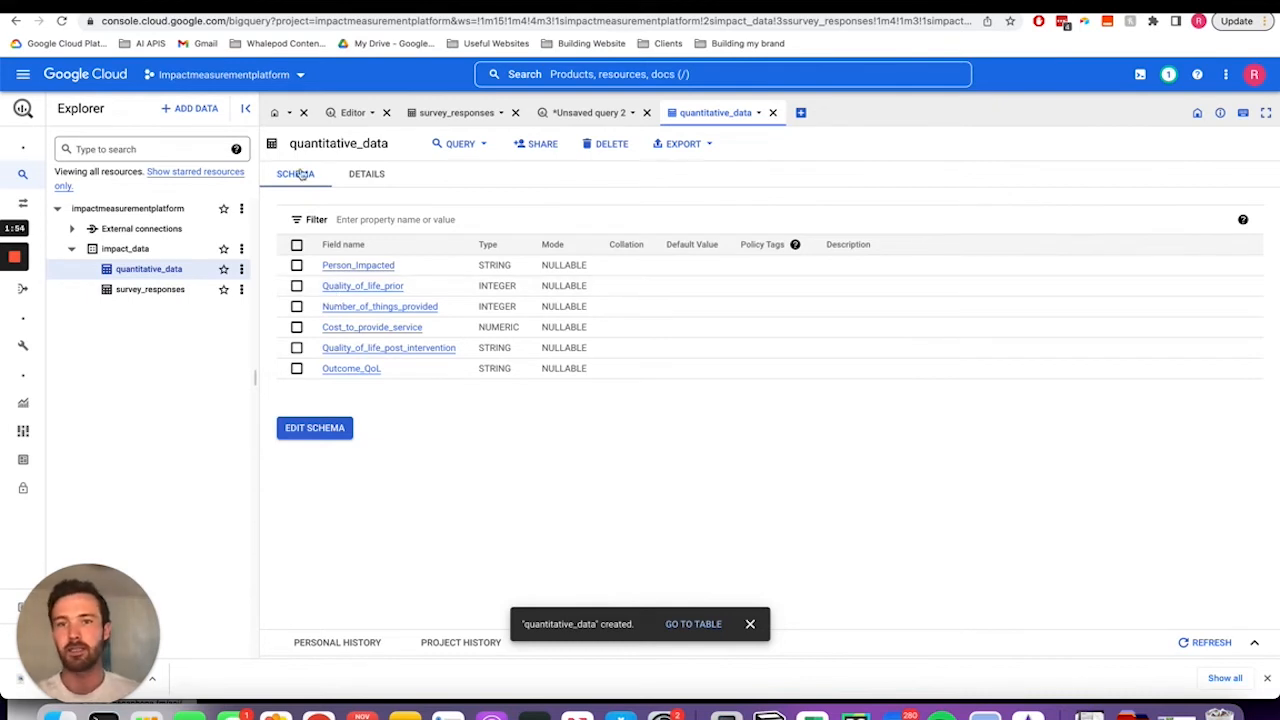
- Search the Cloud console for datastud
left_click(594, 80)
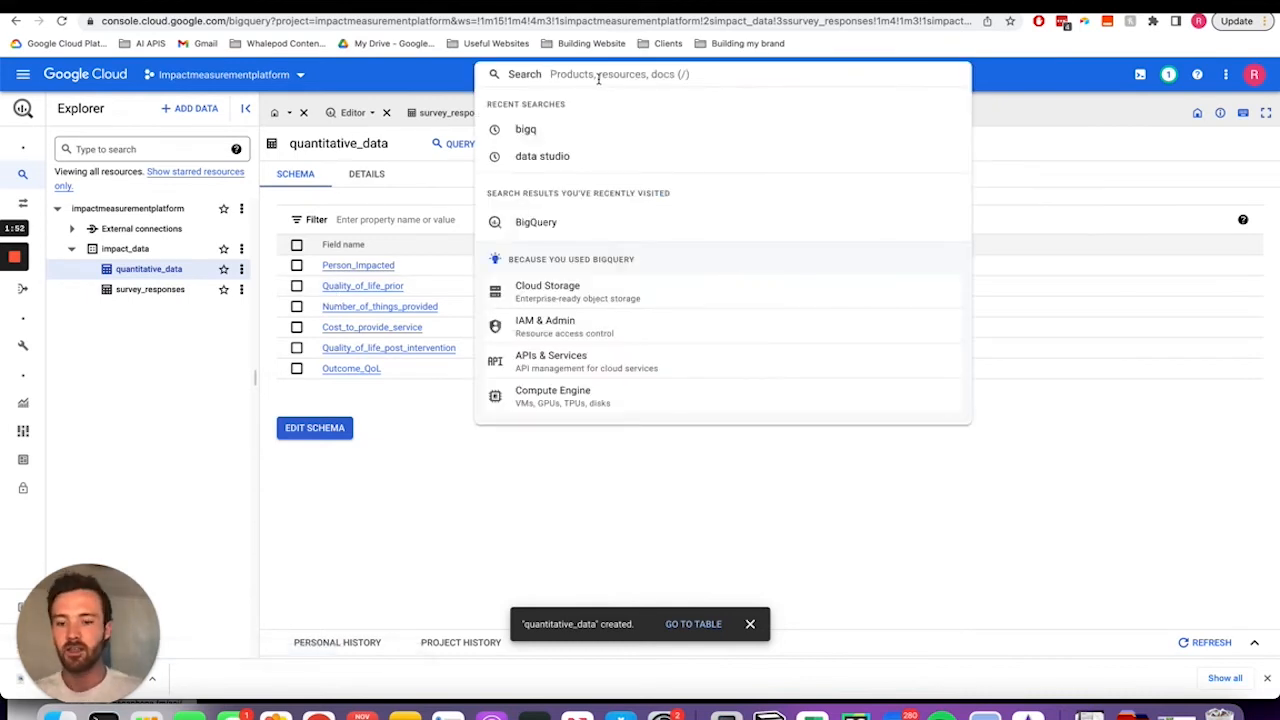
type("datas")
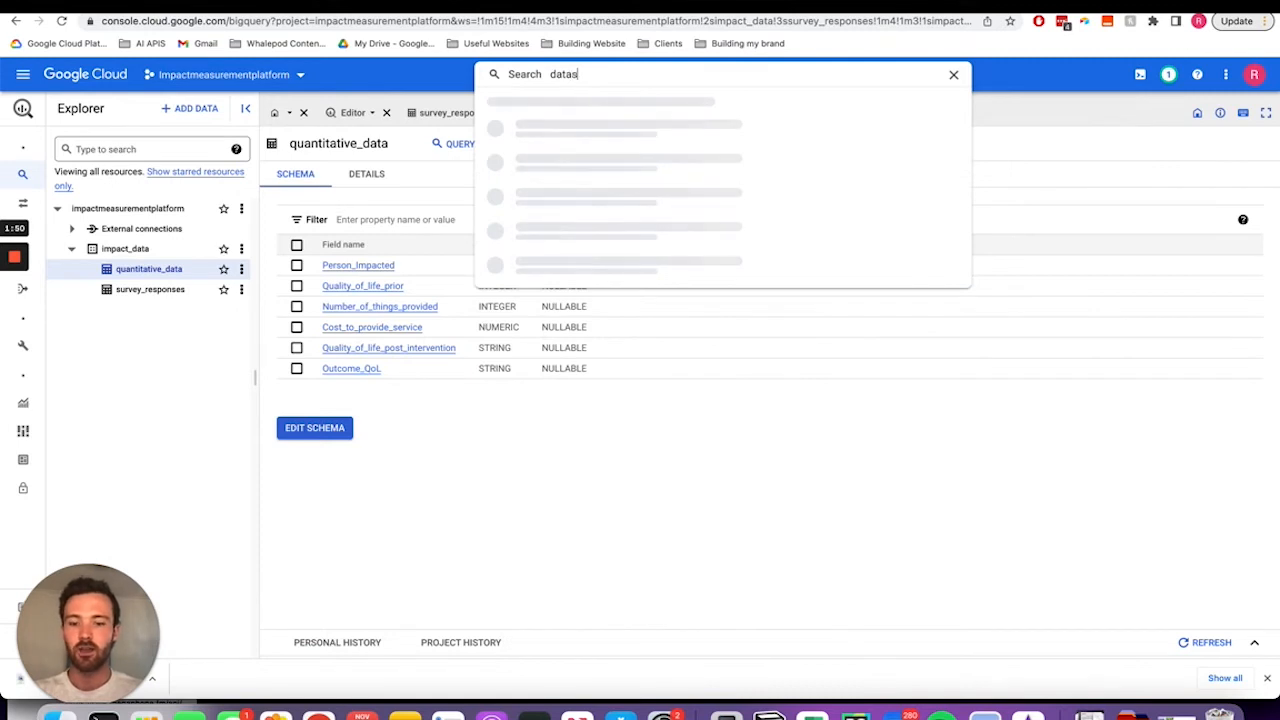
type("tud")
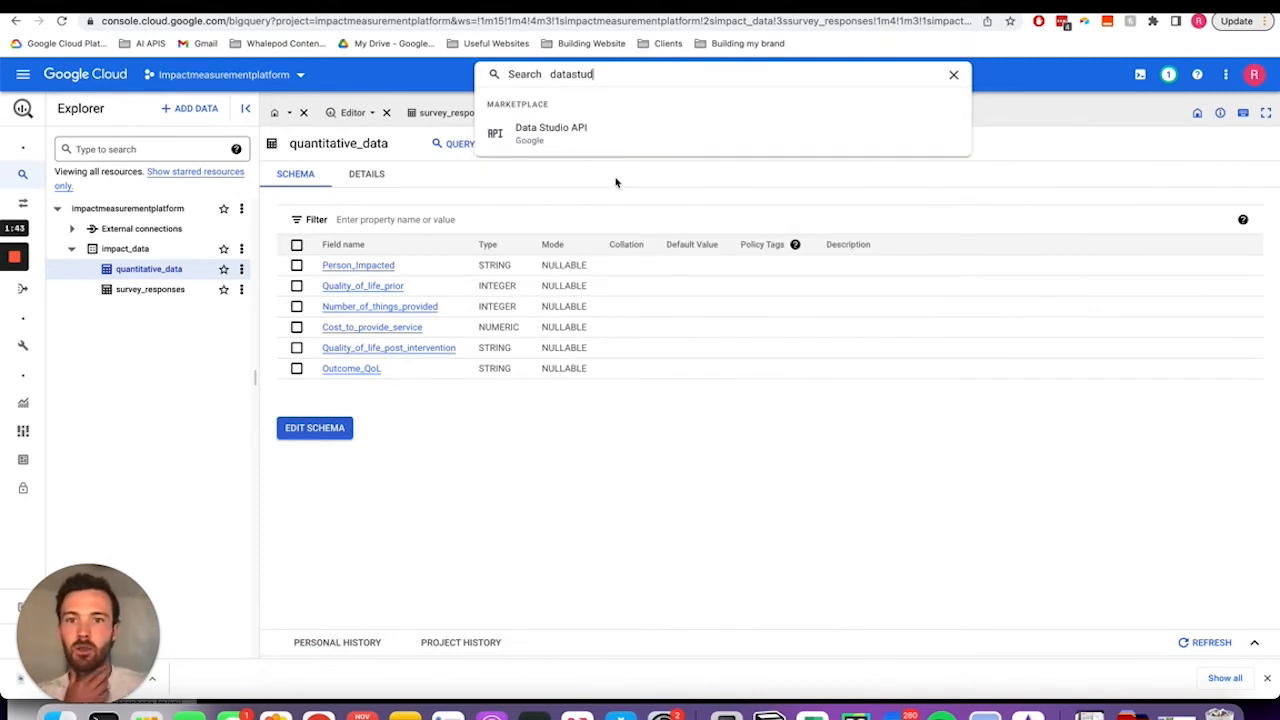
left_click(166, 374)
- Browse the product list in the console navigation menu
mouse_move(26, 446)
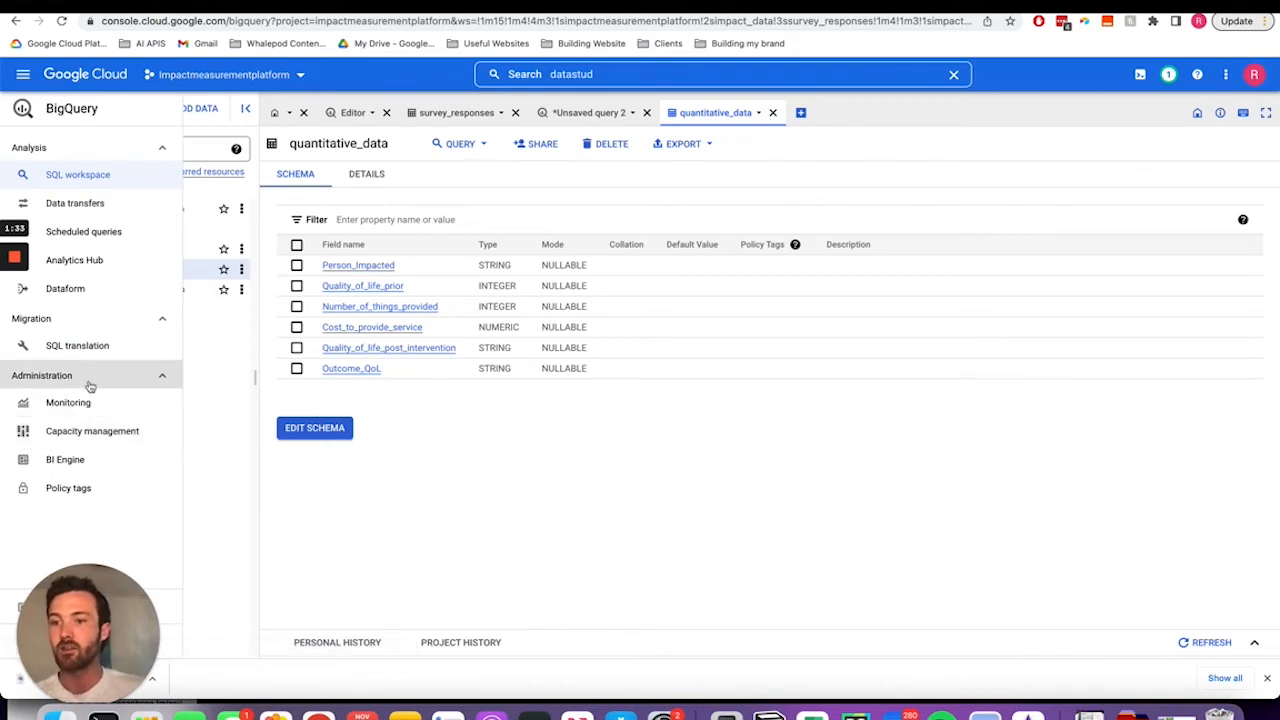
left_click(23, 86)
scroll(70, 415, "down", 1)
mouse_move(80, 428)
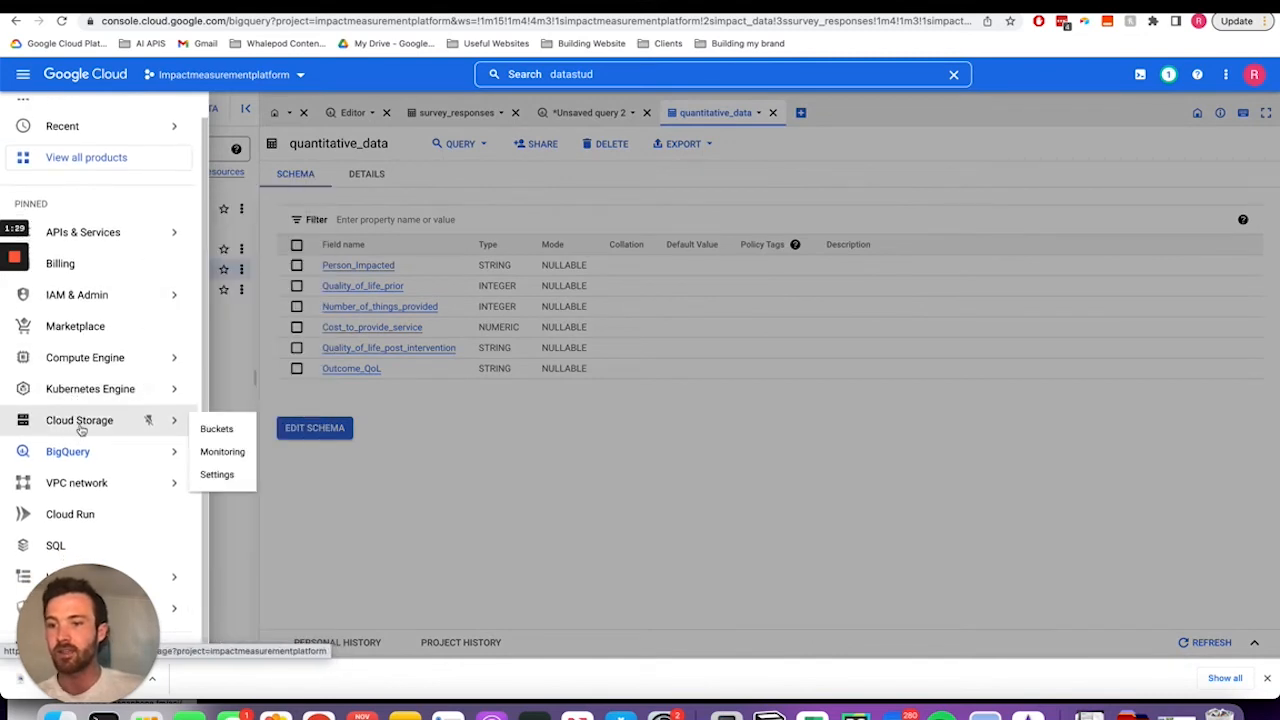
mouse_move(90, 577)
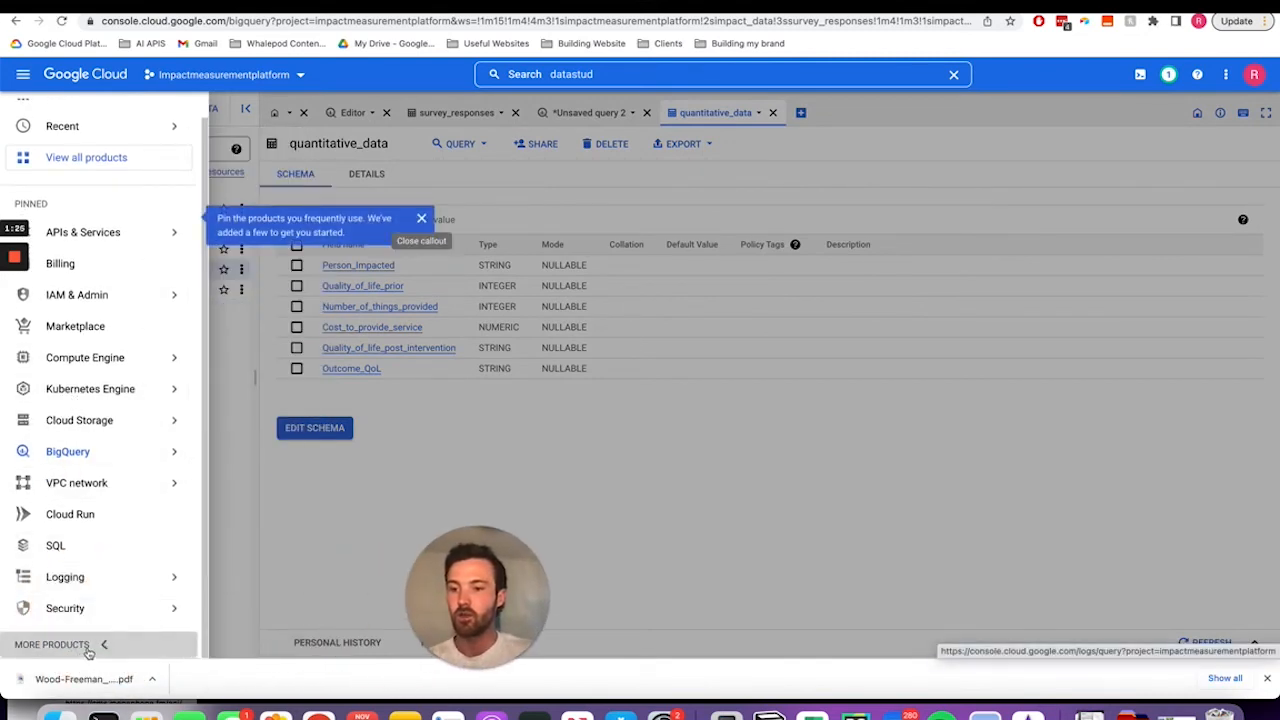
left_click(88, 645)
scroll(85, 510, "down", 10)
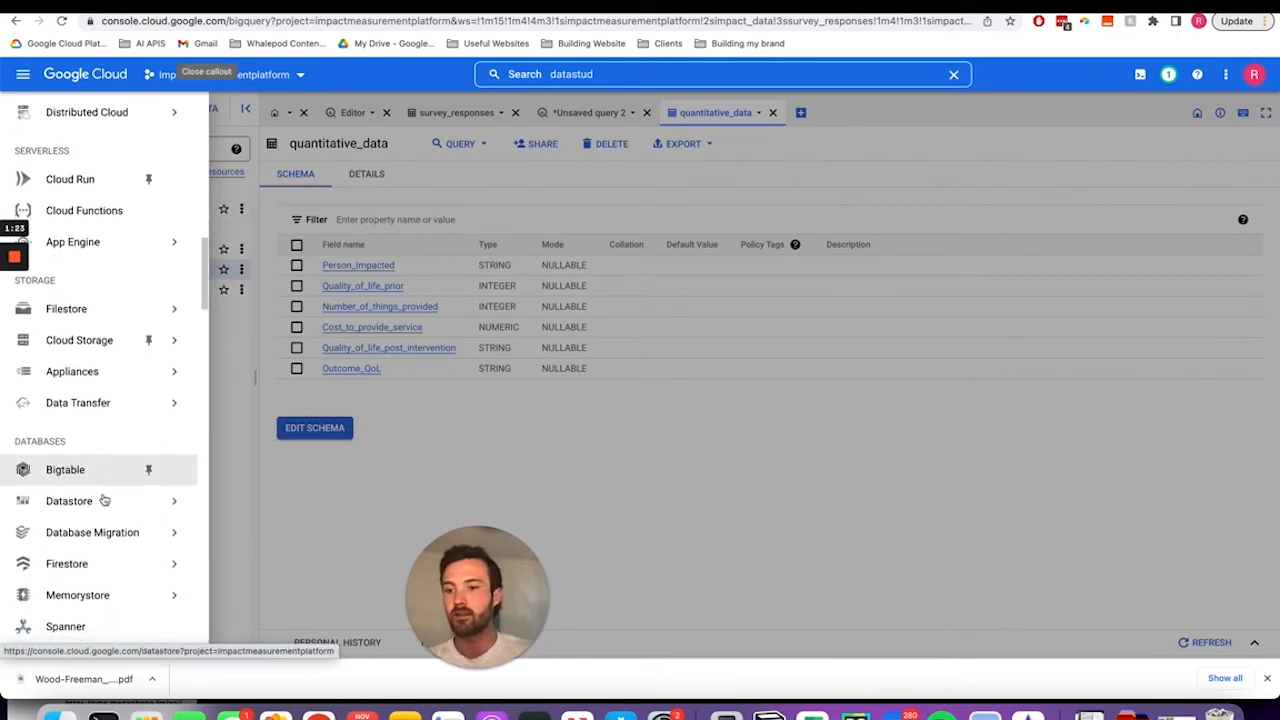
scroll(104, 500, "down", 3)
mouse_move(100, 379)
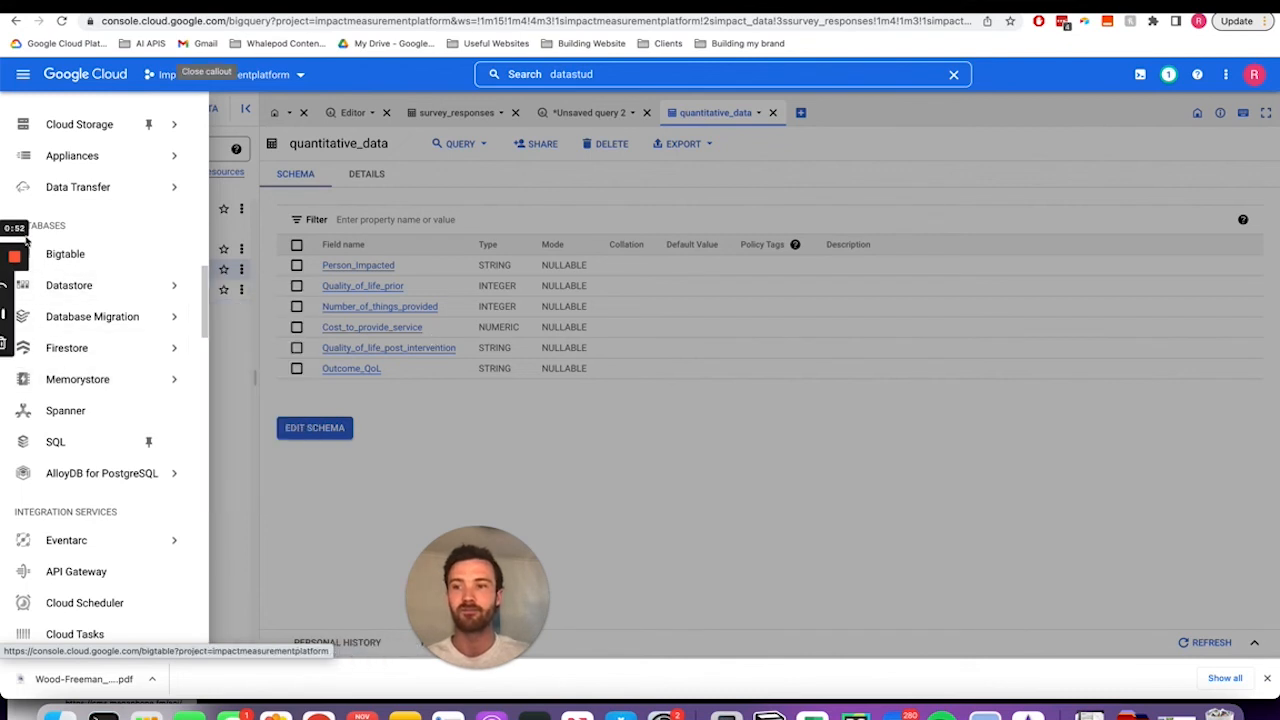
scroll(15, 323, "down", 10)
left_click(15, 320)
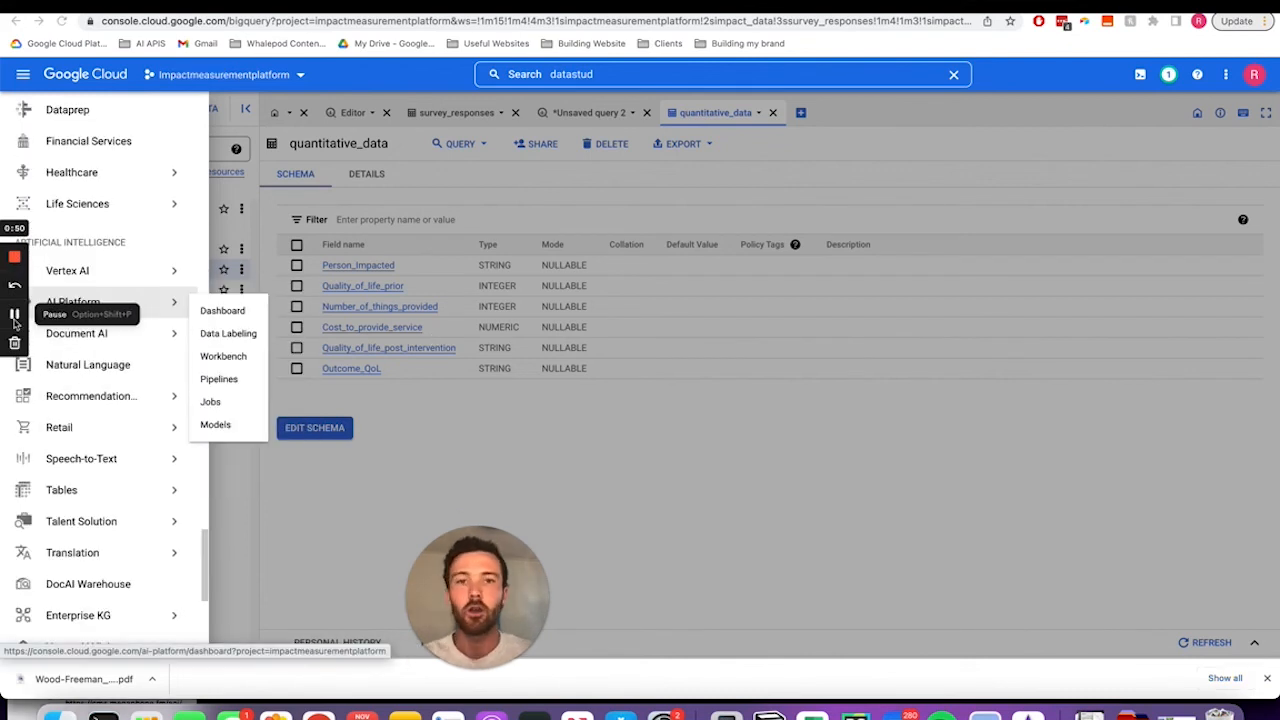